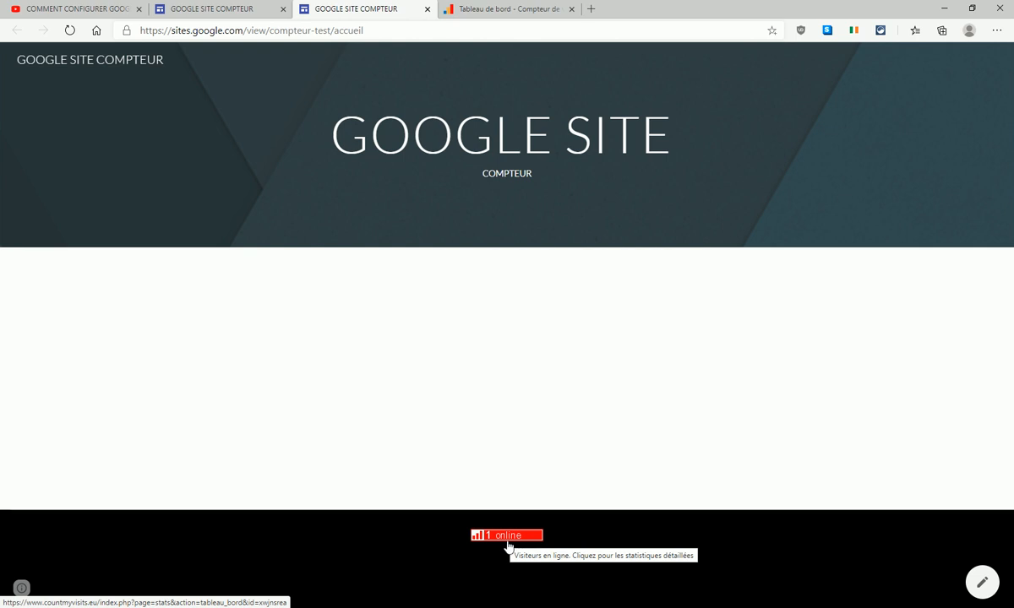
Open CountMyVisits from the published site's visitor counter, pass through its sign-in and registration pages, and open the counter creation form
left_click(503, 536)
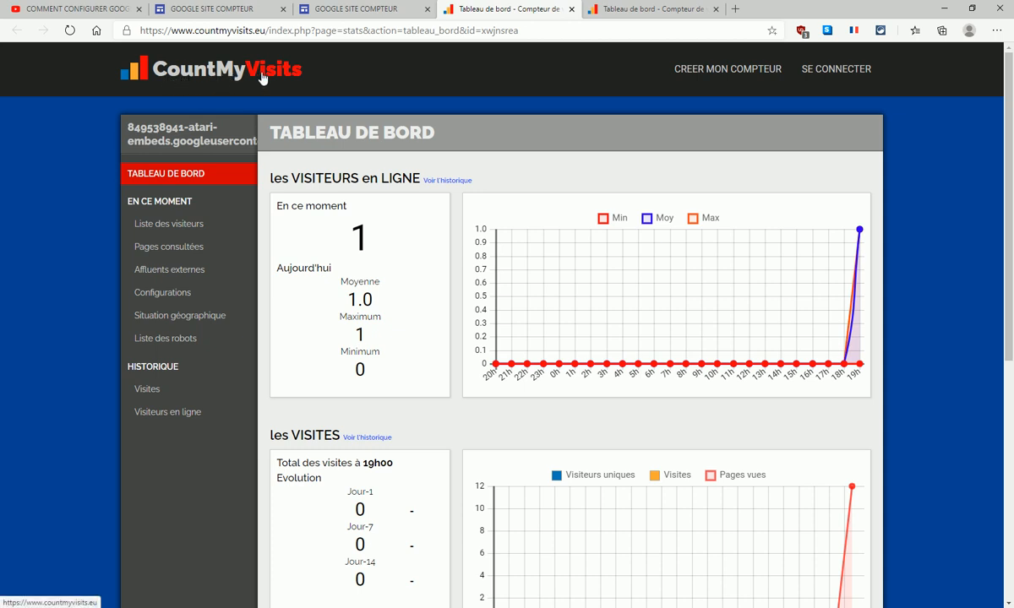
left_click(223, 75)
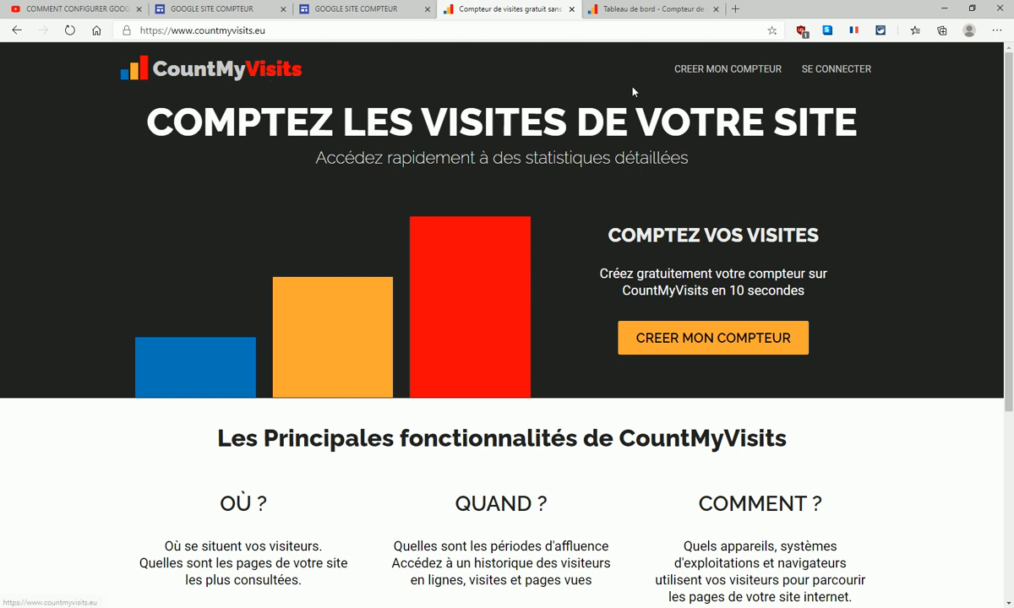
left_click(844, 71)
left_click(478, 287)
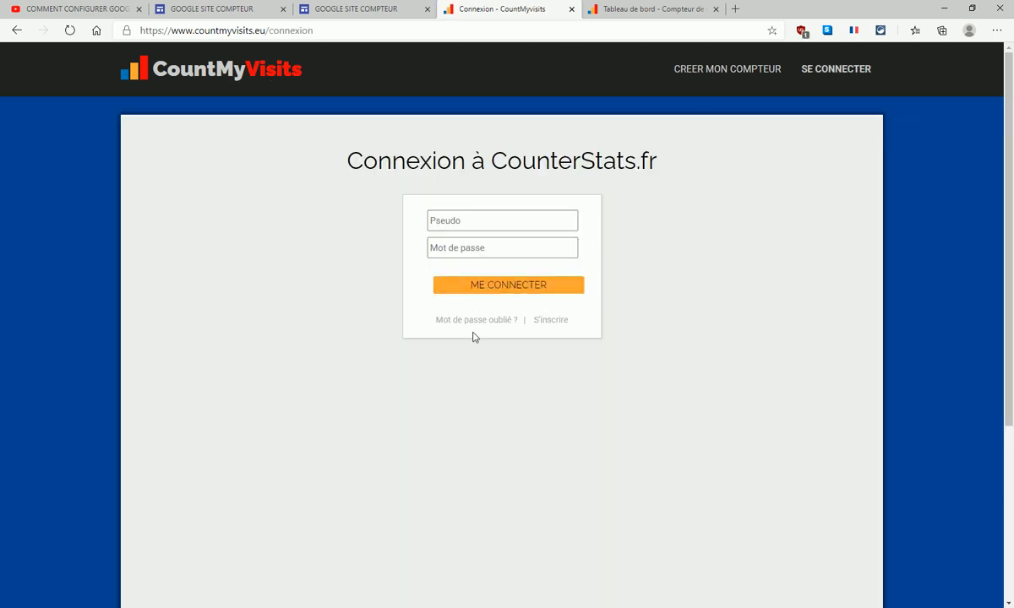
left_click(551, 322)
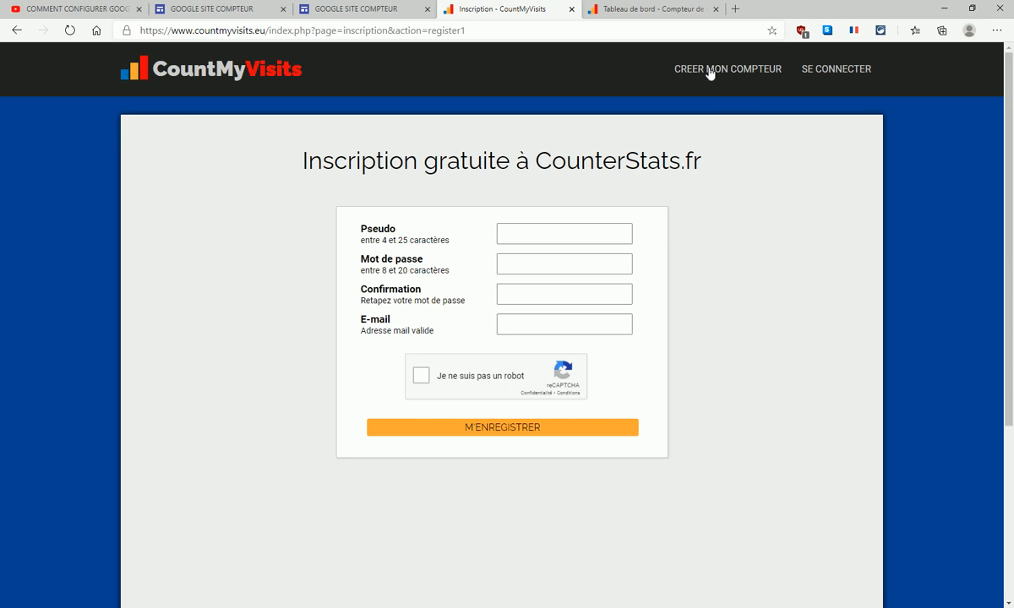
left_click(692, 71)
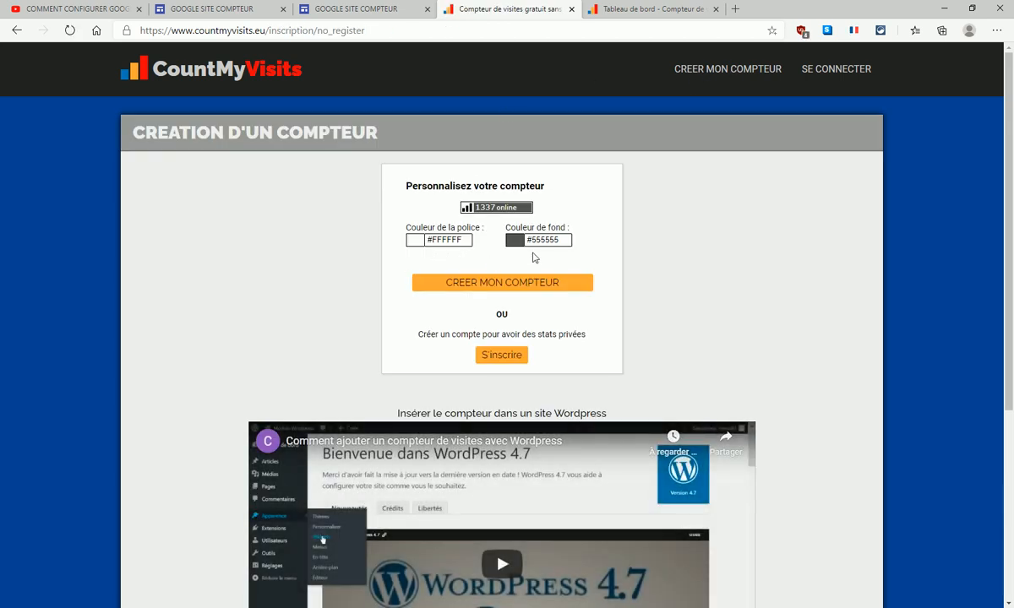
Customise the counter with background colour #77BBFF and font colour #FFFFFF
left_click(515, 241)
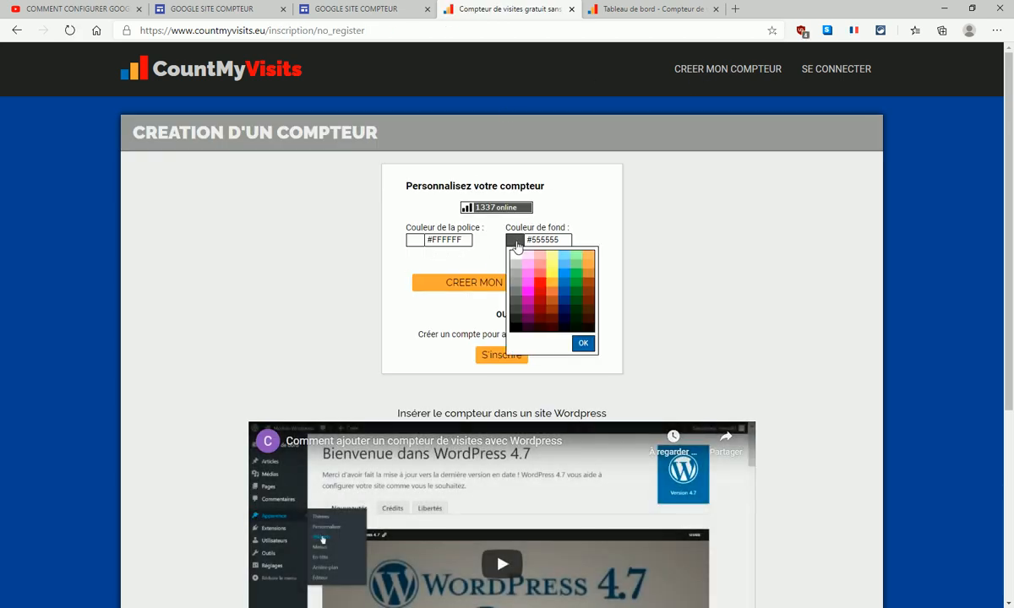
left_click(565, 269)
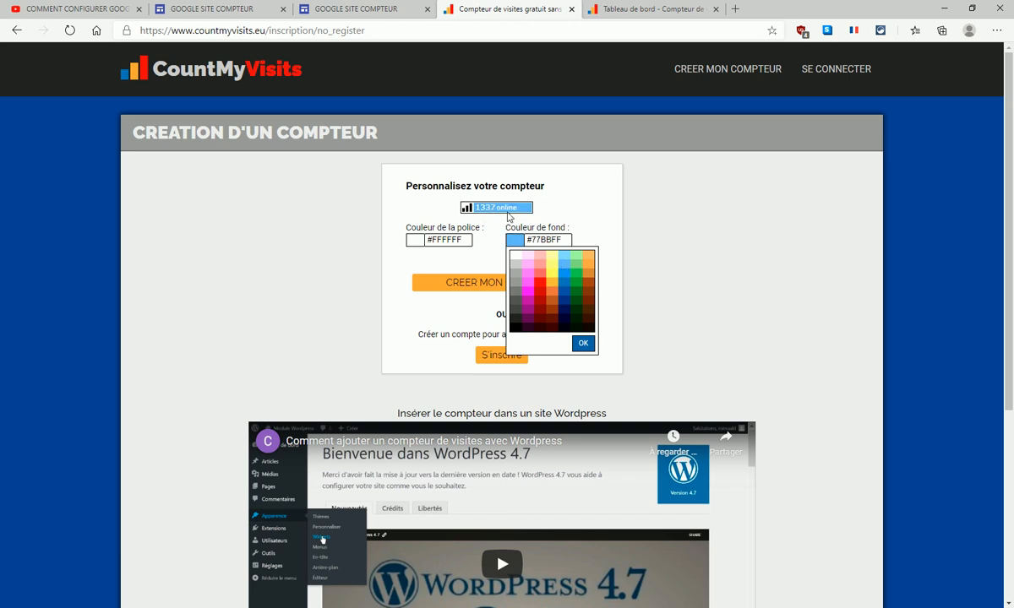
left_click(583, 343)
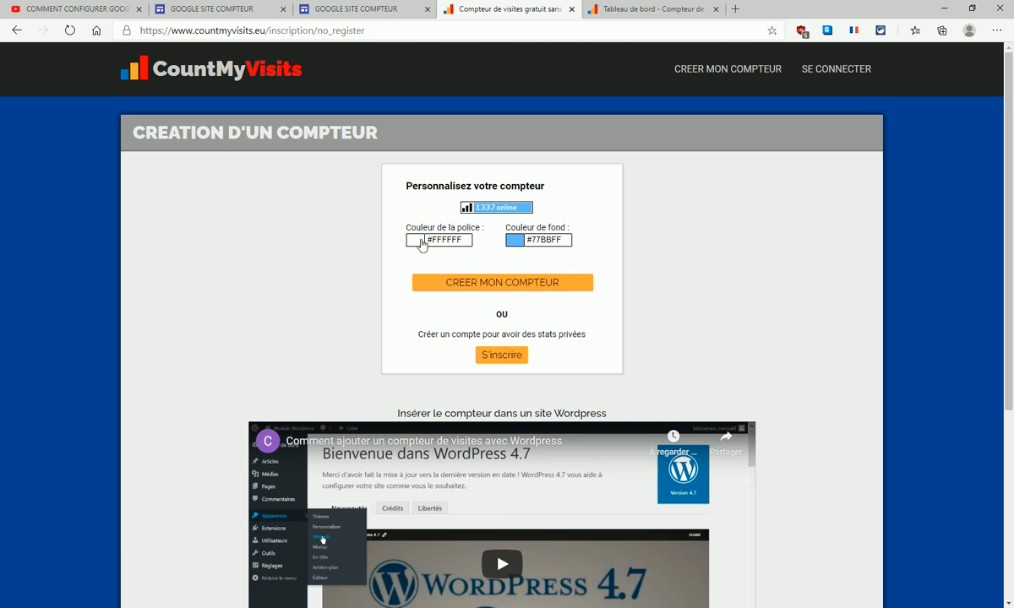
left_click(415, 243)
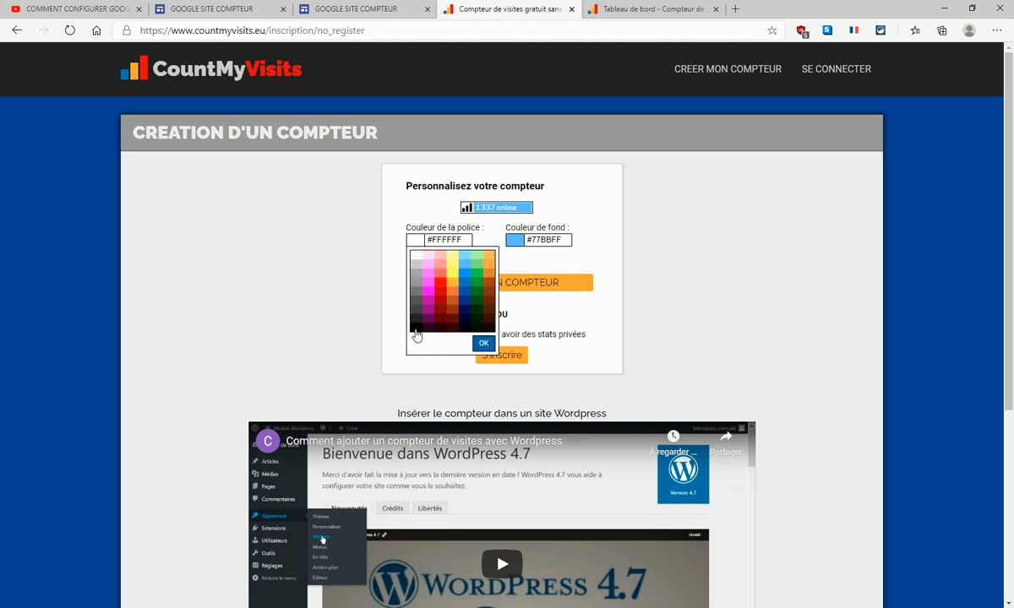
left_click(416, 329)
left_click(417, 254)
left_click(483, 343)
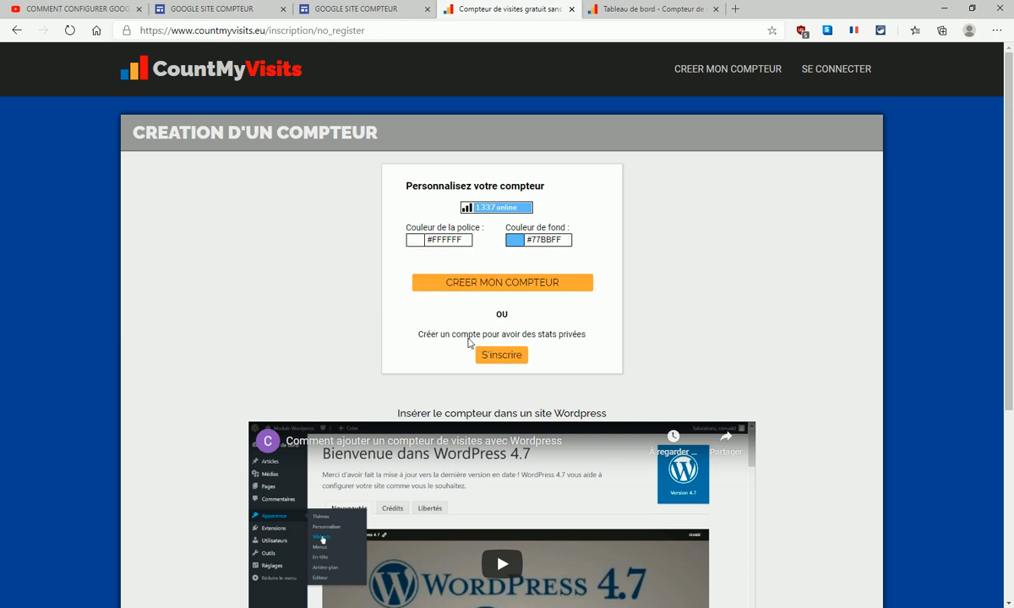
Create the counter and copy its complete HTML embed code
left_click(499, 284)
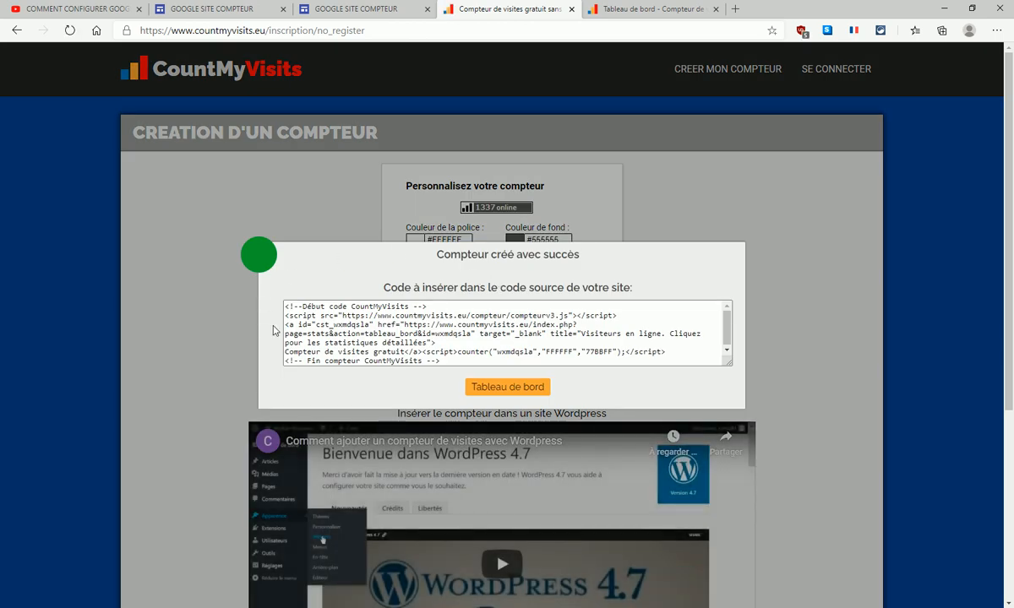
left_click_drag(285, 305, 465, 363)
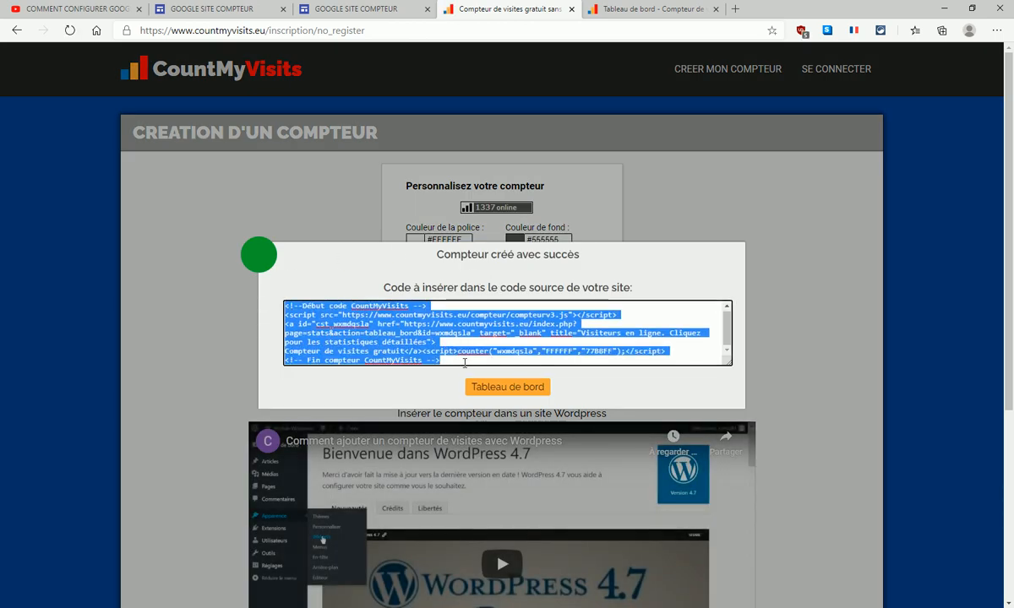
right_click(404, 334)
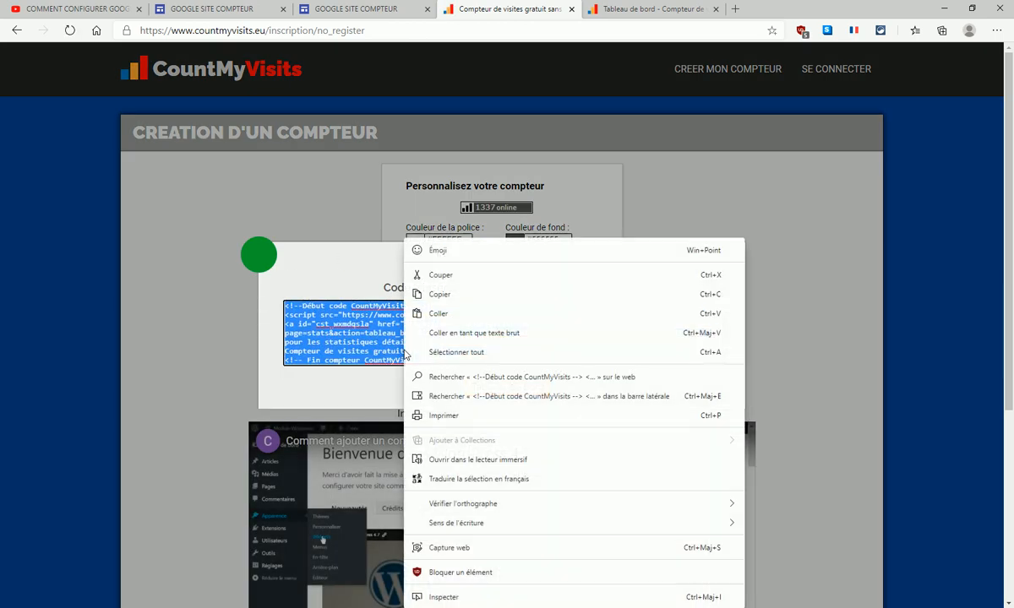
left_click(444, 296)
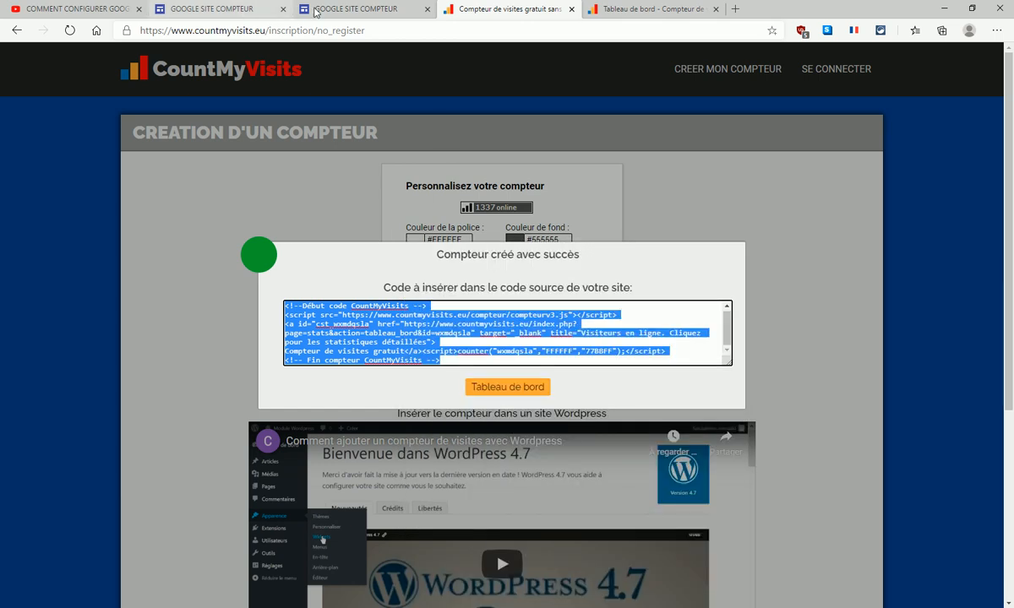
Close the published site, return to the Google Sites editor and delete the footer section containing the old red counter
left_click(407, 17)
left_click(427, 9)
left_click(239, 10)
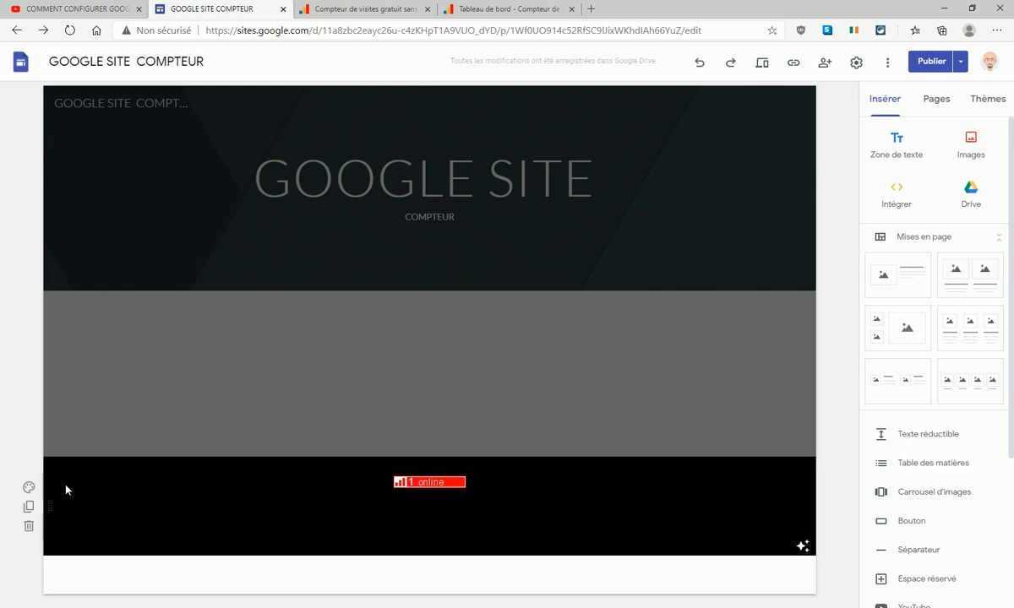
left_click(28, 525)
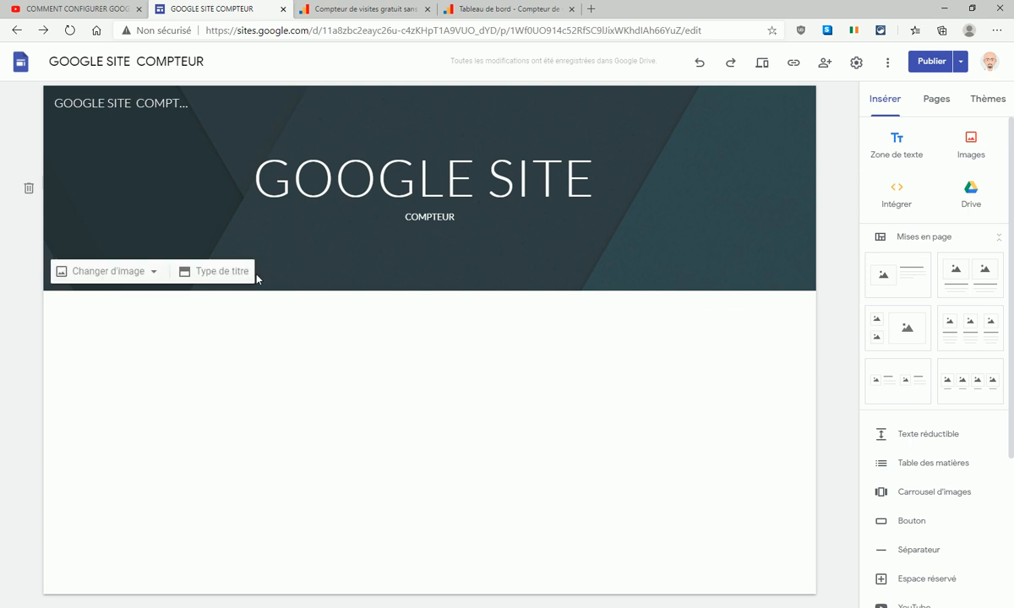
Add a new footer to the page and apply the "Mise en valeur 2" section background to it
mouse_move(440, 579)
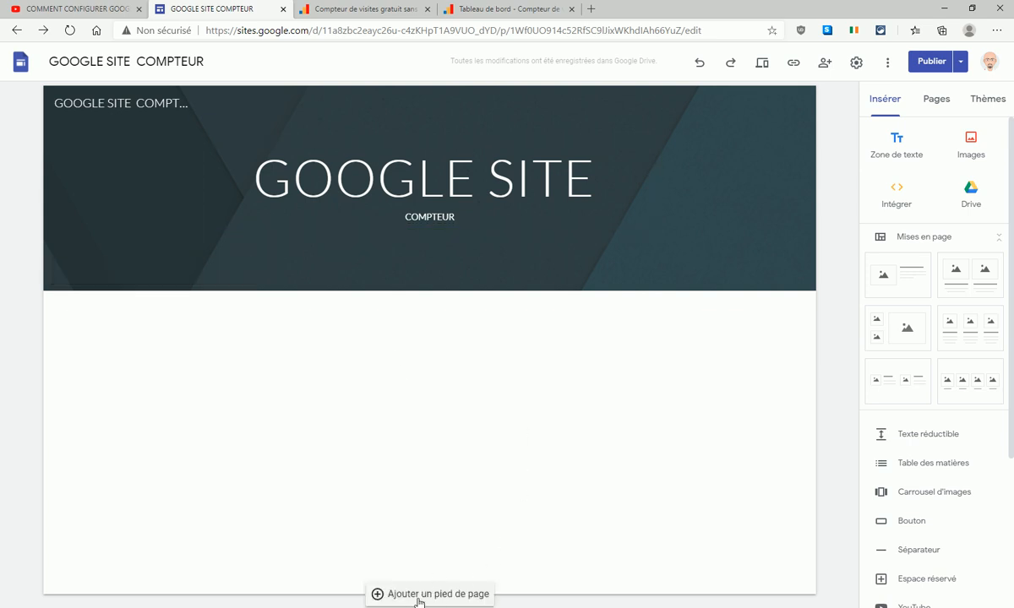
left_click(436, 594)
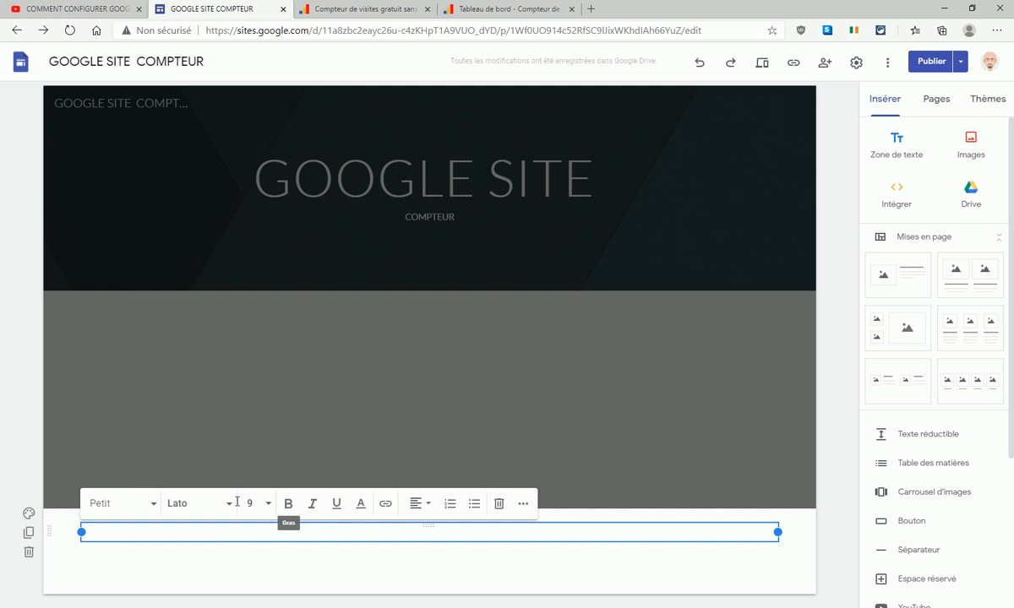
left_click(29, 514)
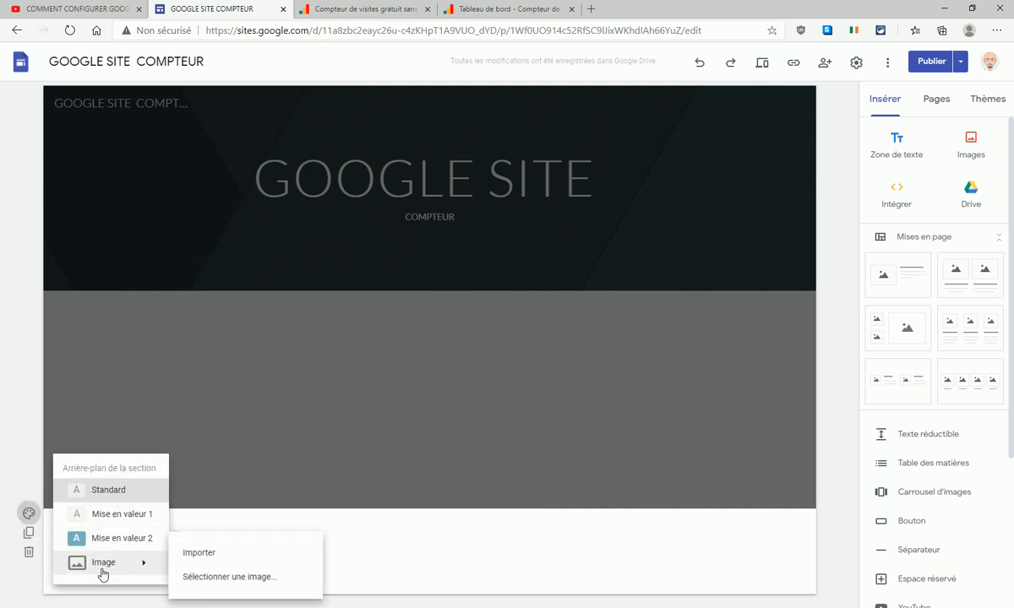
mouse_move(101, 563)
left_click(127, 541)
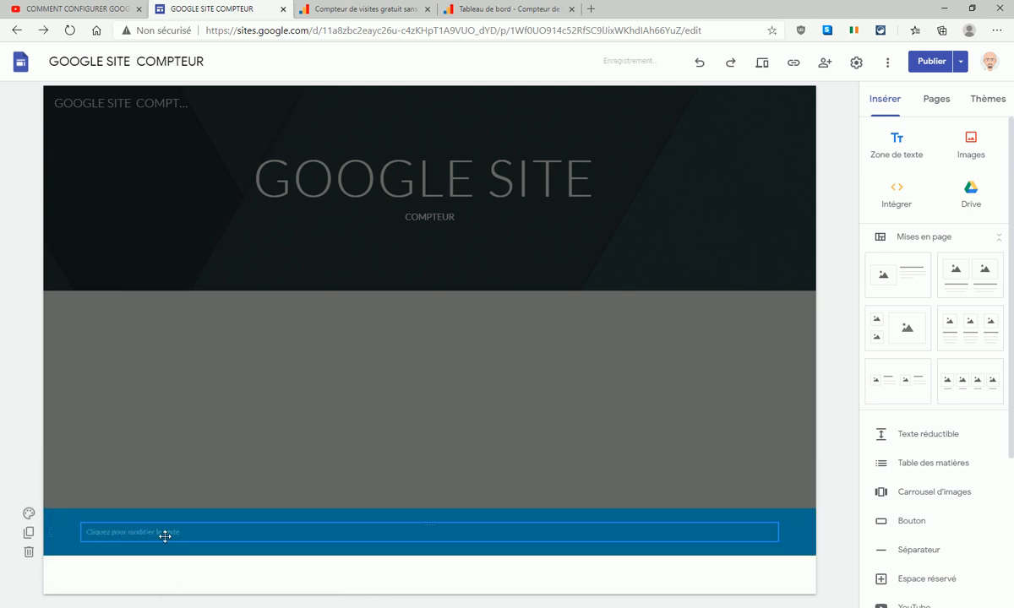
Try the black colour of the Simple theme and switch the theme to pink
left_click(988, 99)
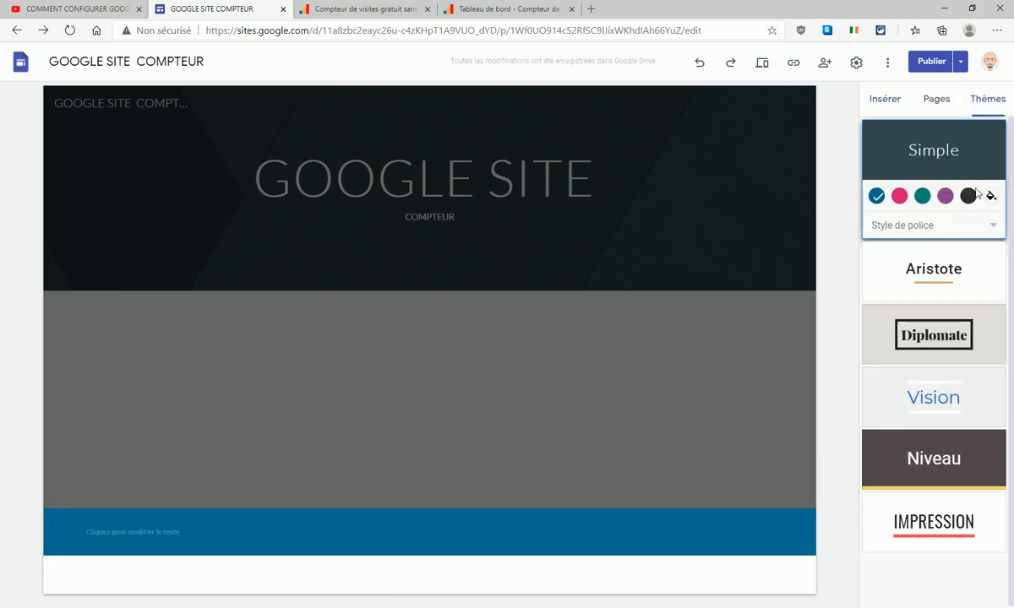
left_click(968, 196)
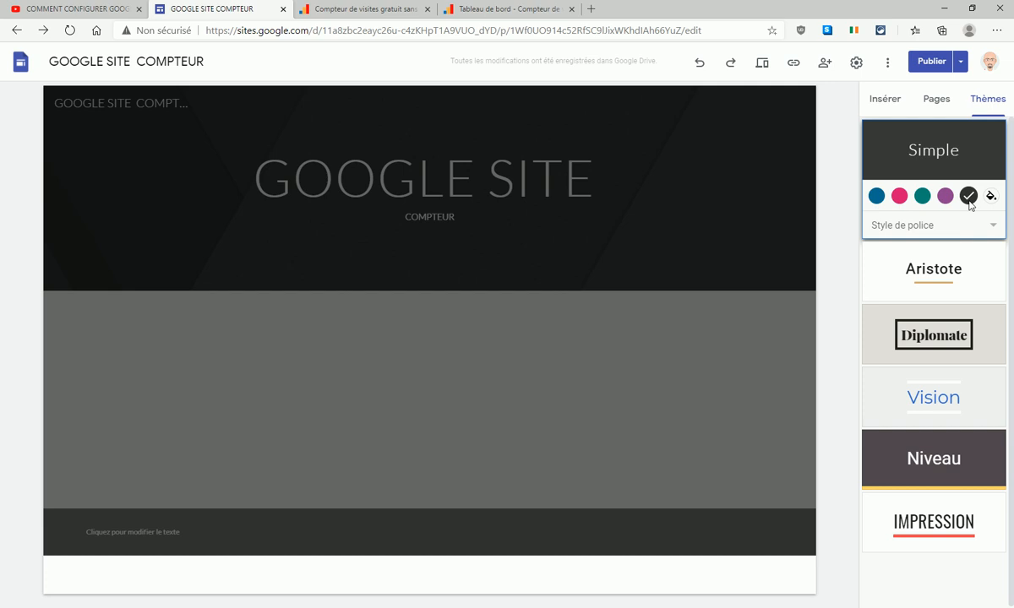
left_click(899, 197)
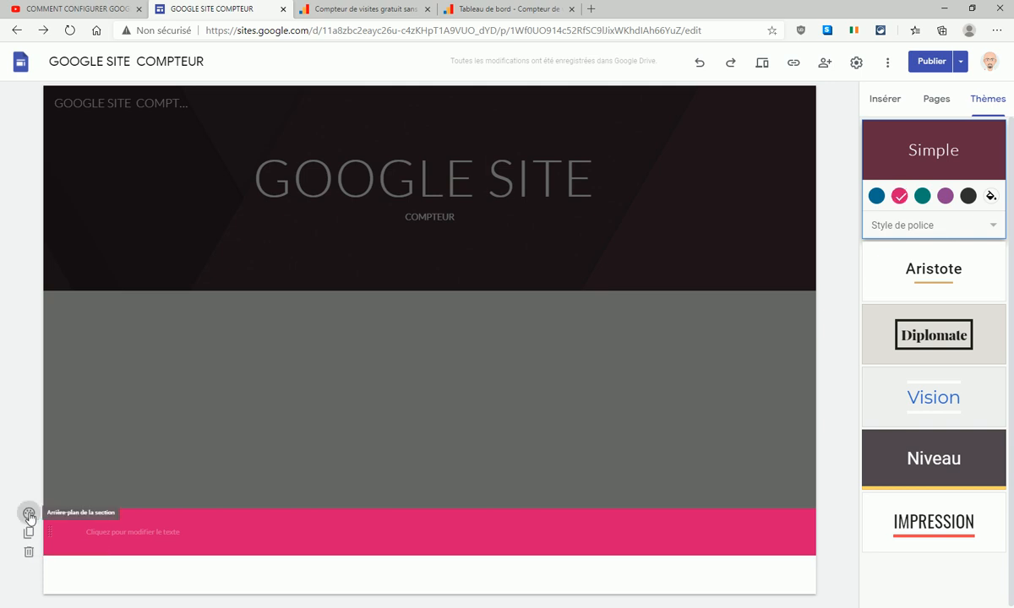
Search Google images for "solid black" and use the first plain black result as the footer's background image
left_click(29, 514)
mouse_move(113, 564)
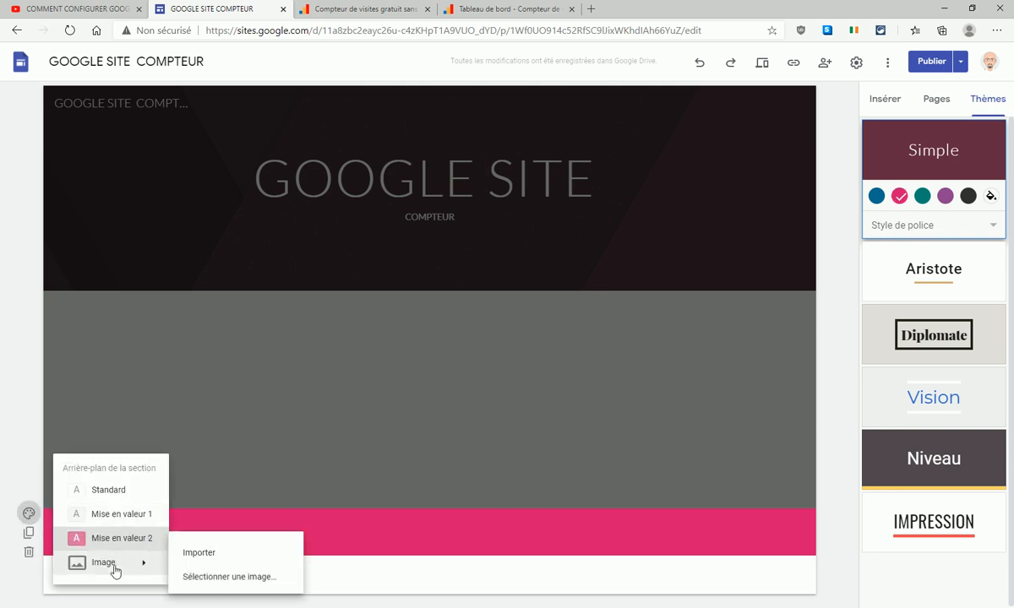
left_click(217, 579)
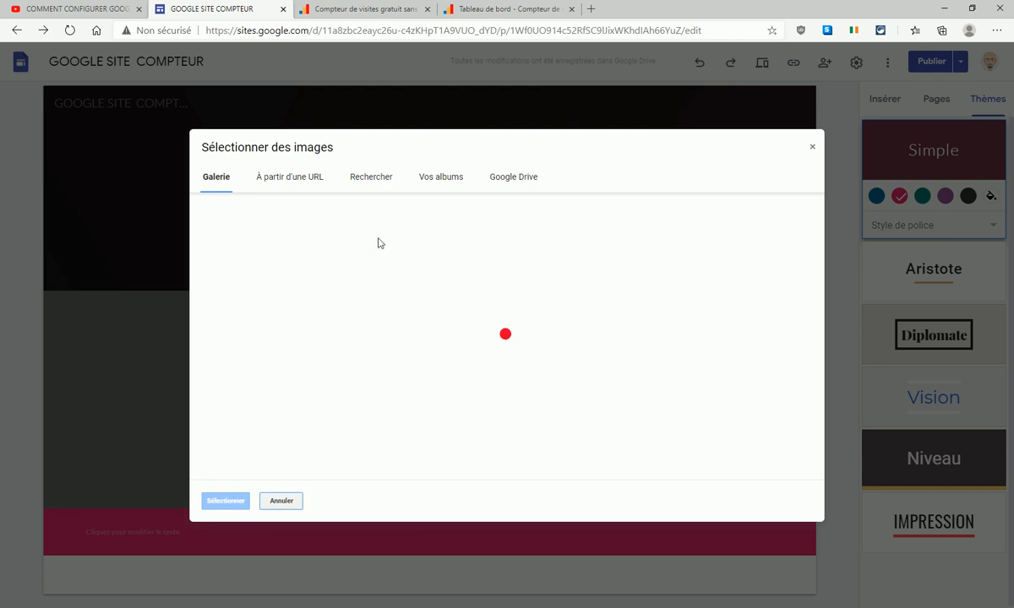
left_click(368, 181)
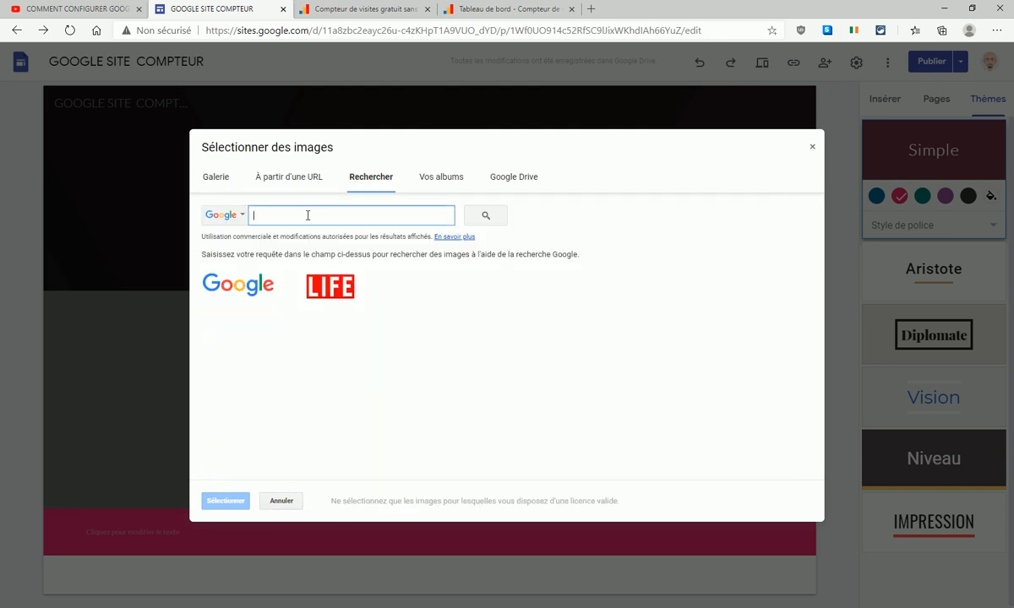
type("solid black")
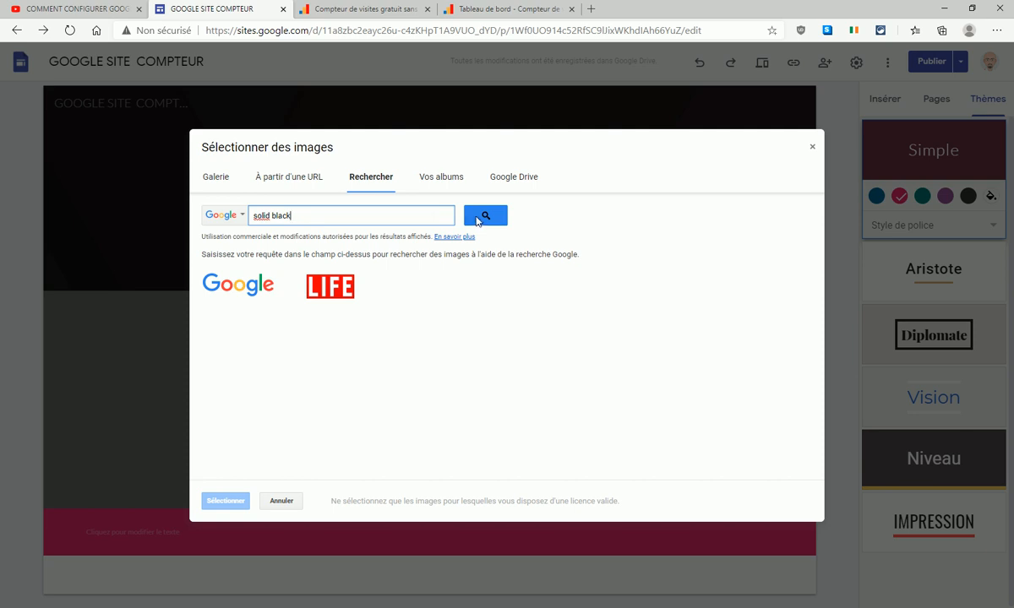
left_click(477, 216)
left_click(238, 338)
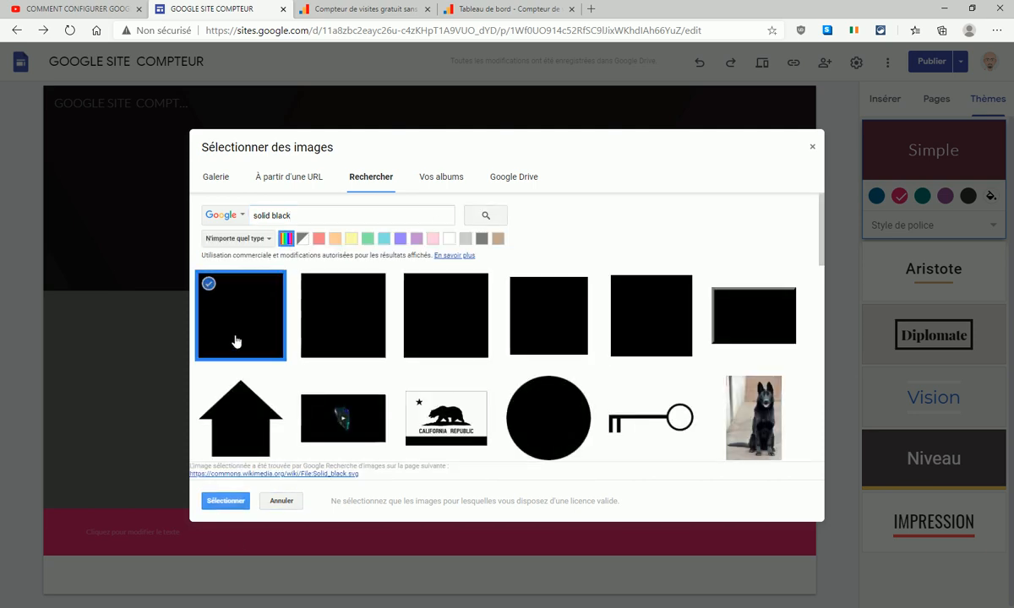
left_click(226, 502)
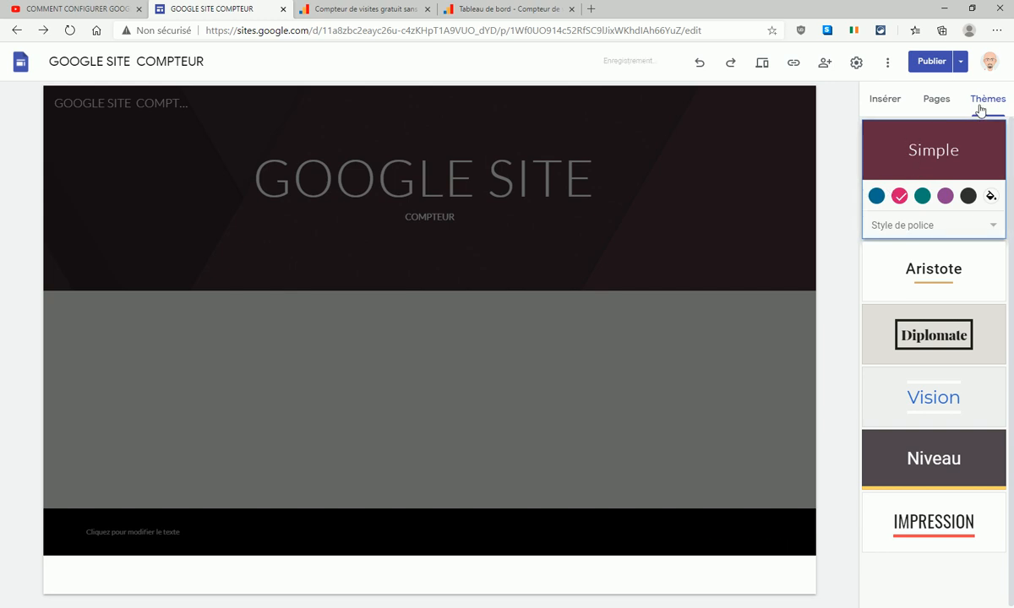
Insert the copied CountMyVisits counter HTML into the page as an embedded code block
left_click(157, 531)
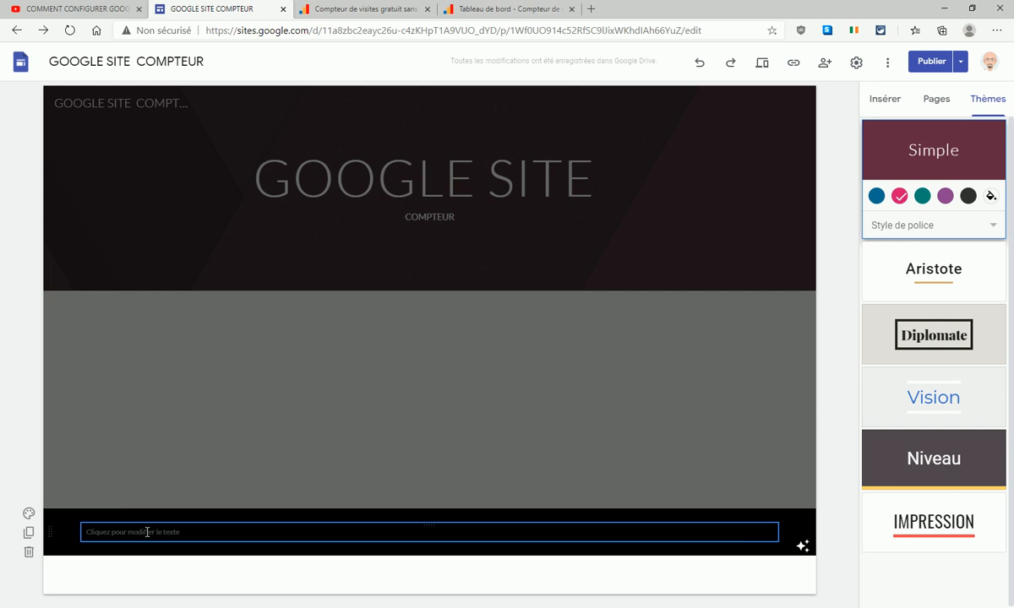
left_click(104, 532)
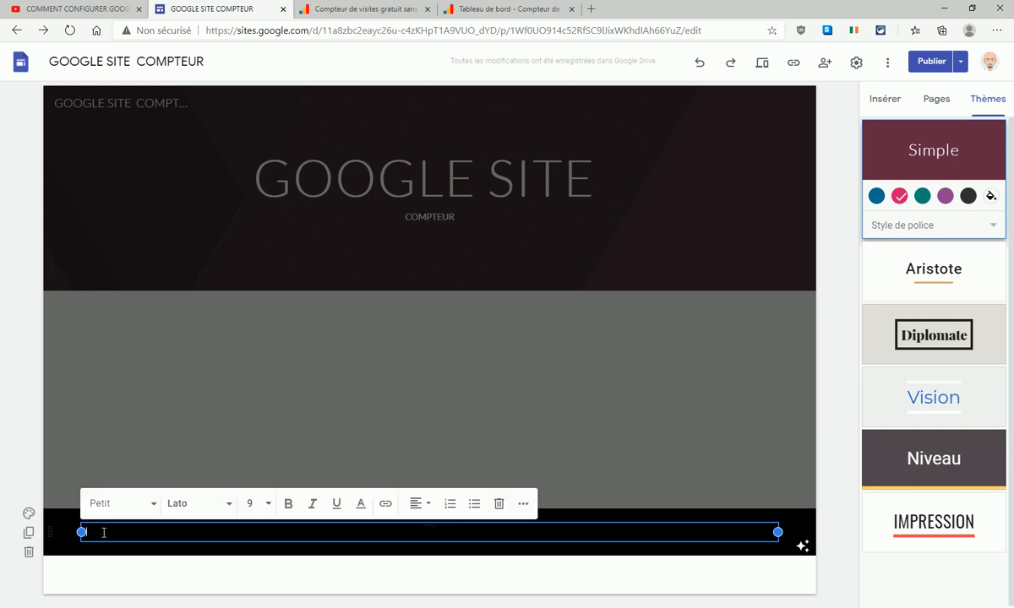
left_click(883, 100)
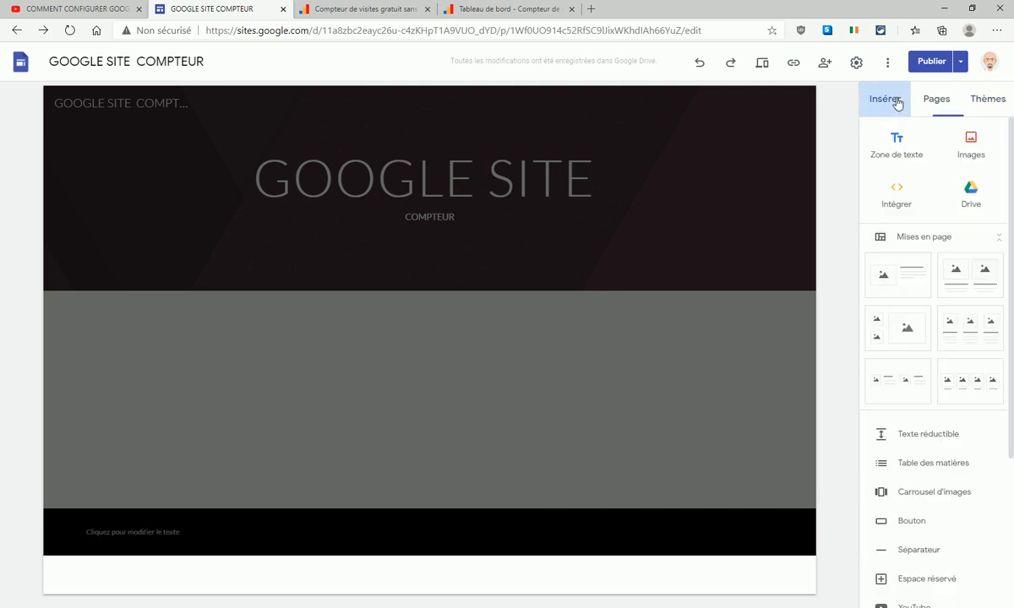
left_click(896, 195)
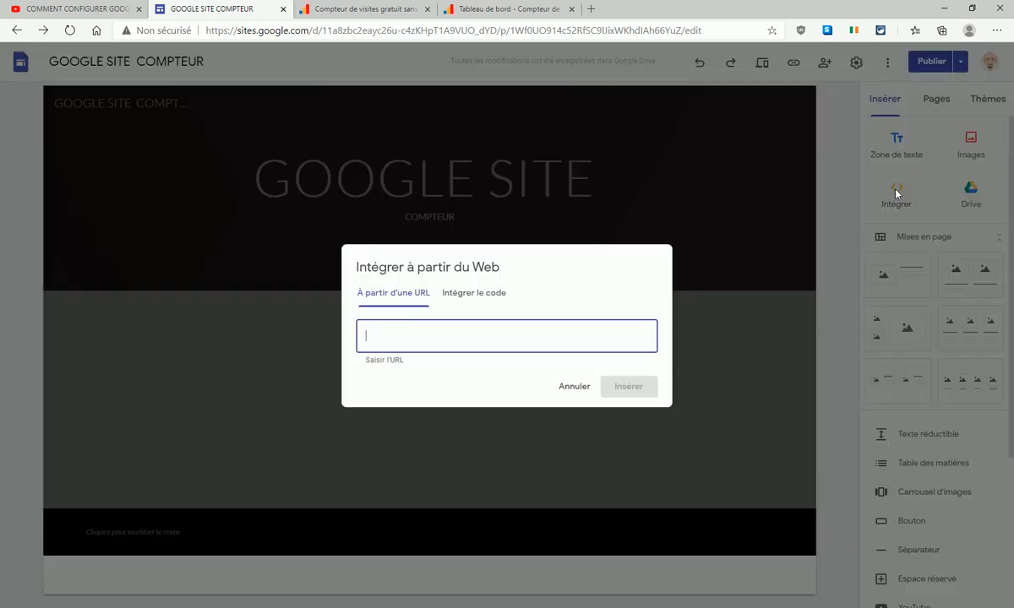
left_click(470, 295)
right_click(396, 316)
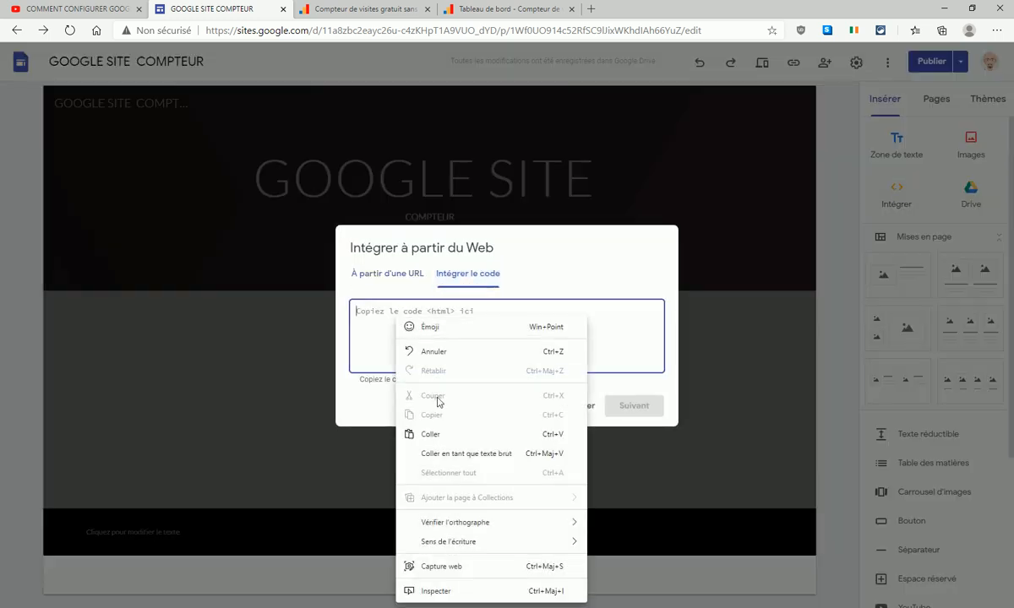
left_click(439, 435)
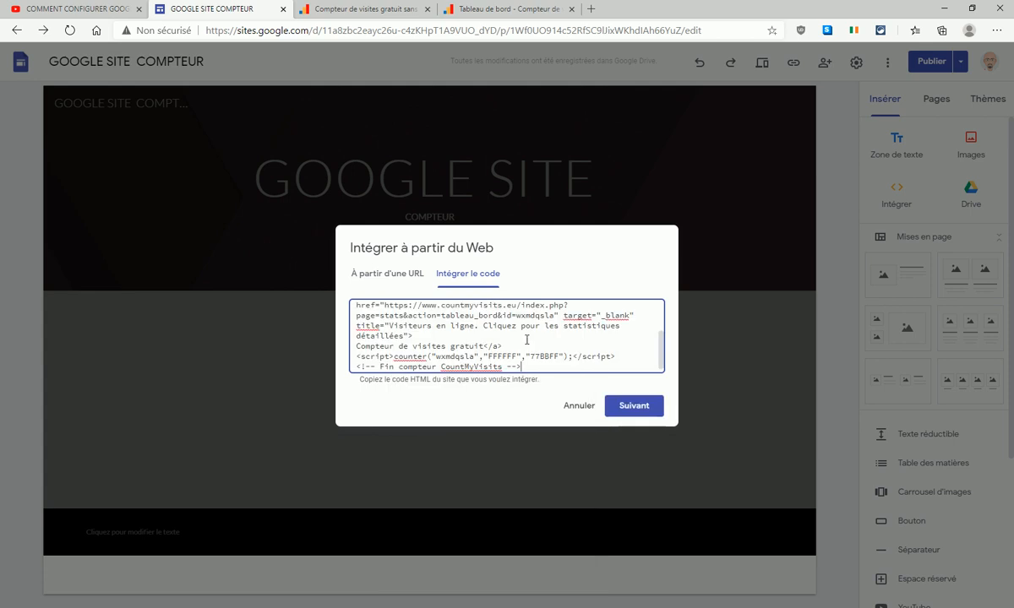
left_click(631, 405)
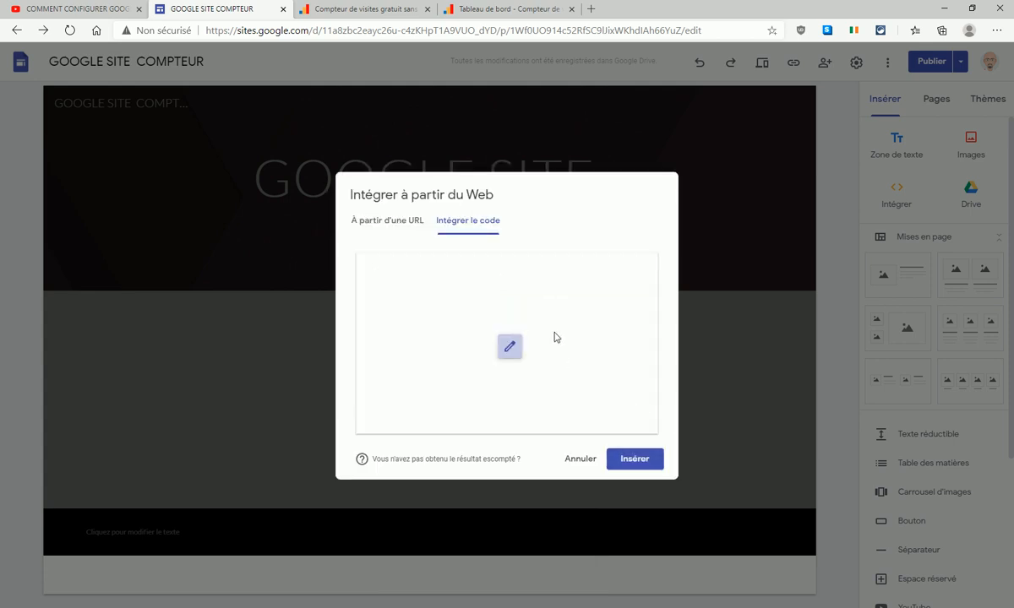
left_click(645, 461)
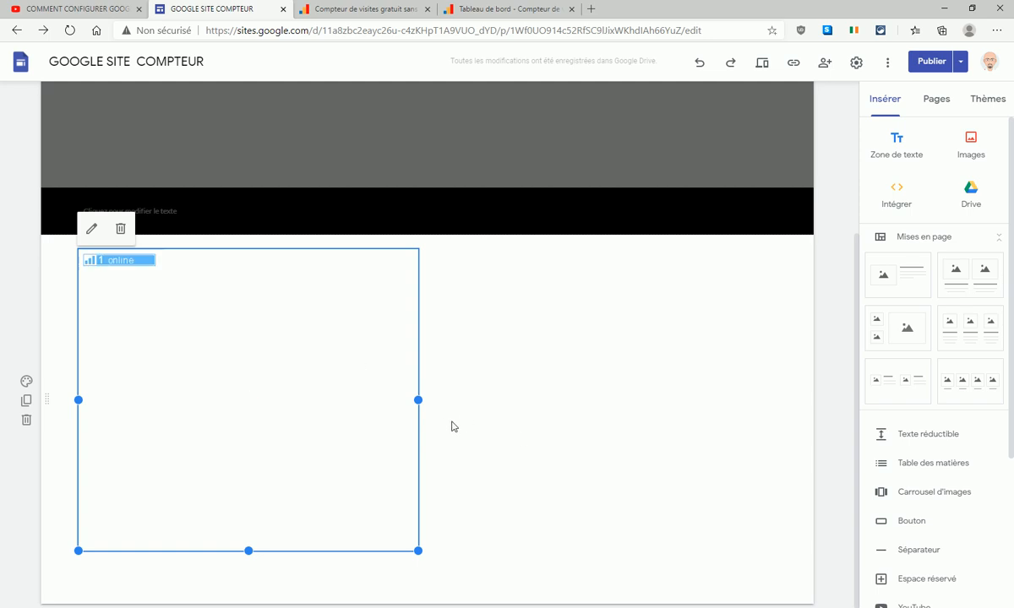
Move the counter embed into the black footer and delete the empty text box above it
scroll(446, 423, "up", 3)
scroll(450, 441, "down", 3)
left_click_drag(112, 265, 195, 227)
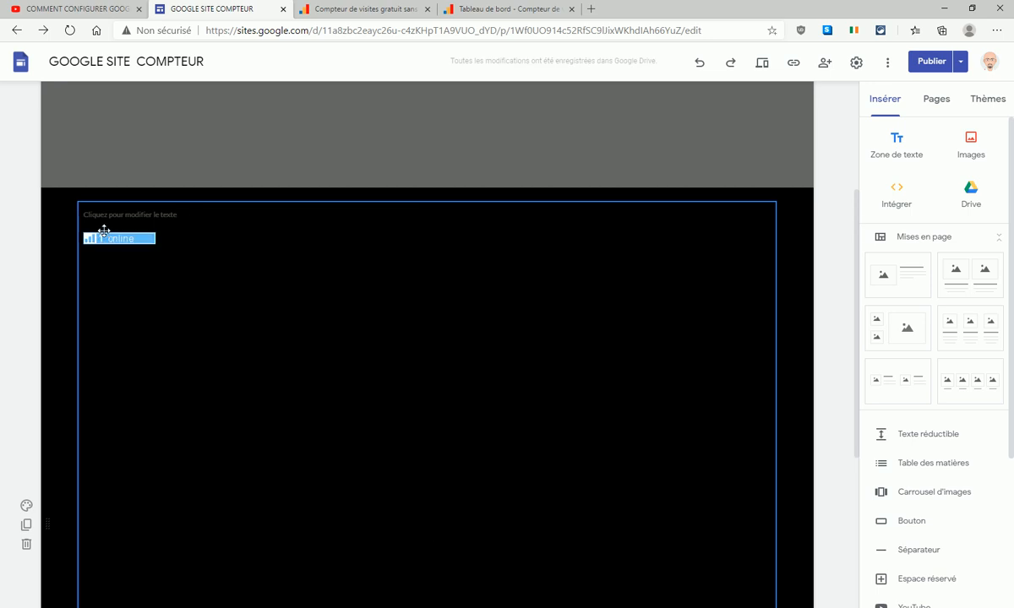
left_click(156, 214)
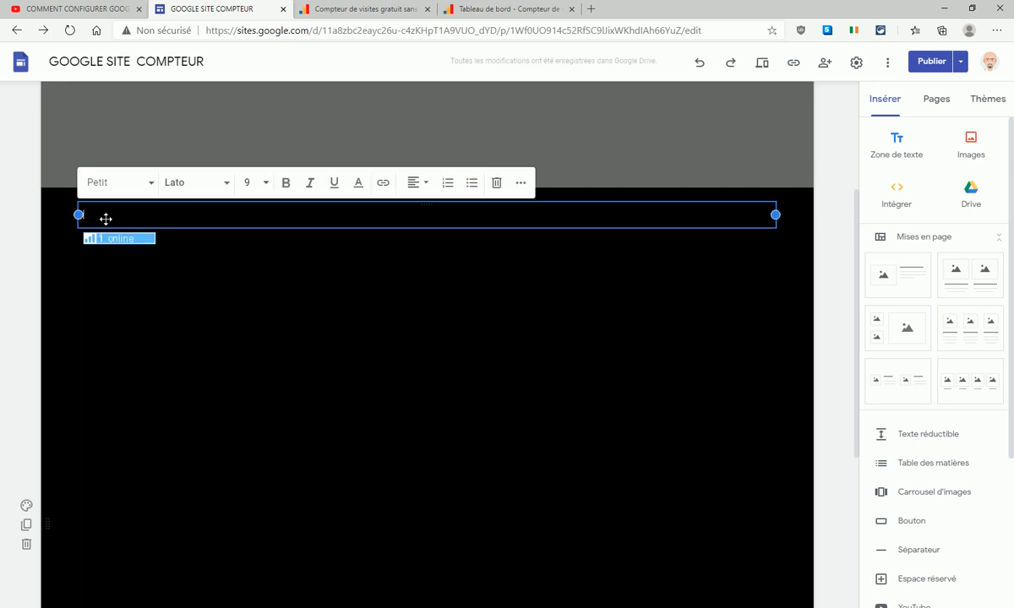
left_click(497, 183)
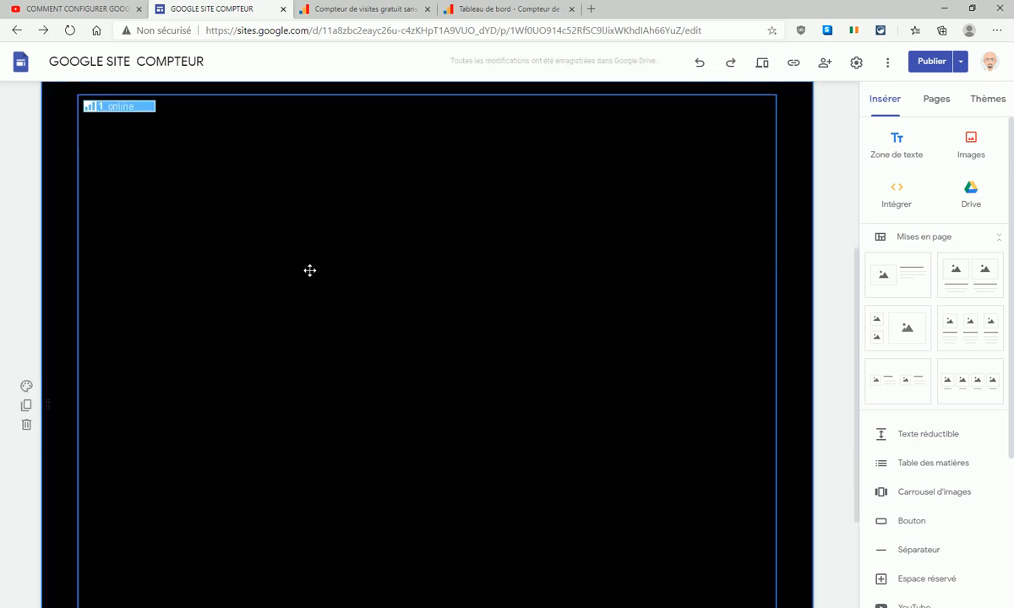
Edit the counter's embed code and replace its opening "Début code CountMyVisits" comment with a <center> tag
scroll(300, 296, "up", 3)
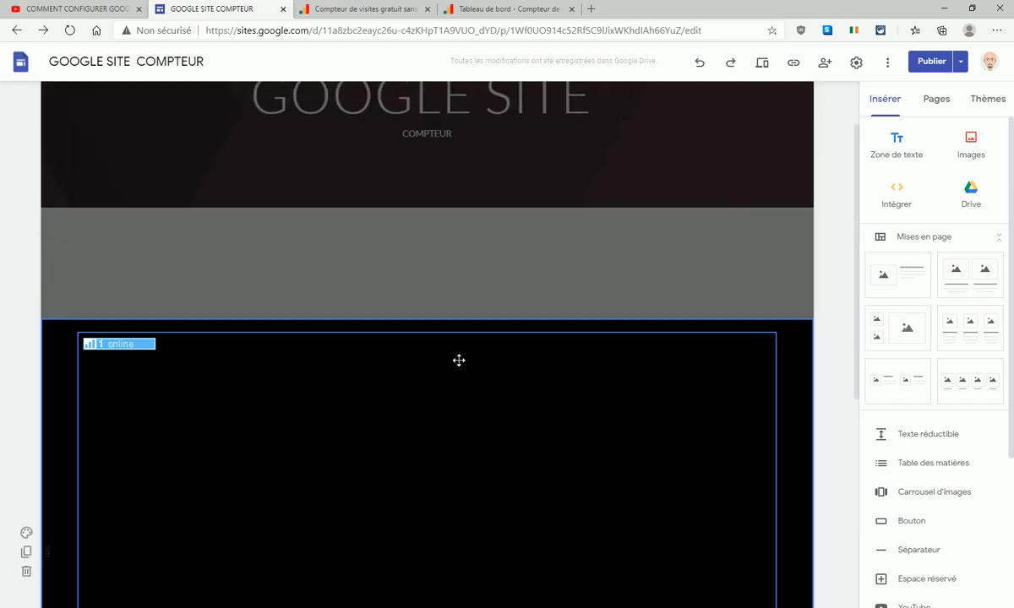
double_click(418, 410)
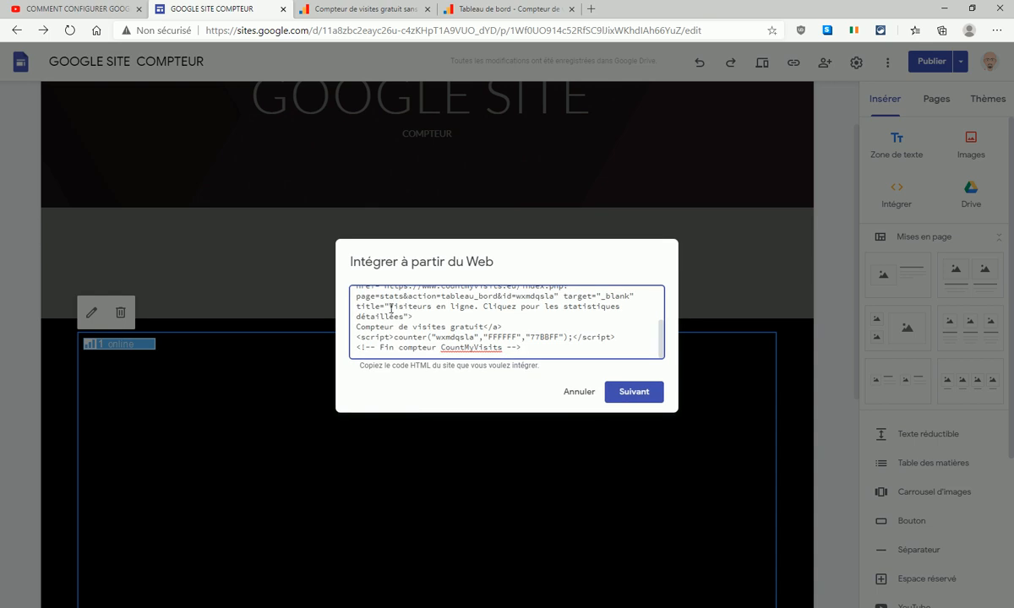
scroll(575, 345, "up", 2)
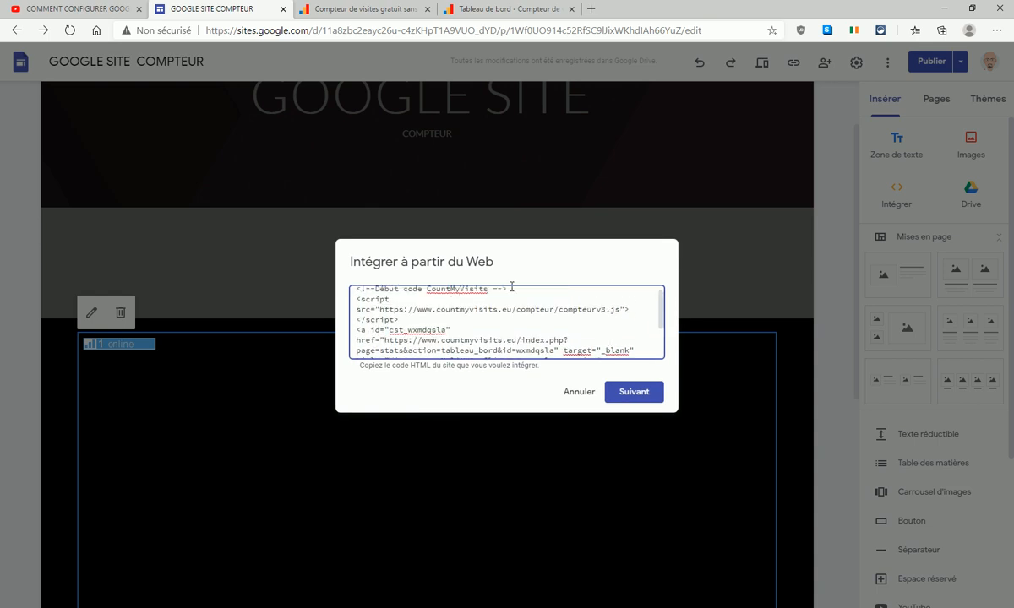
left_click_drag(508, 298, 361, 297)
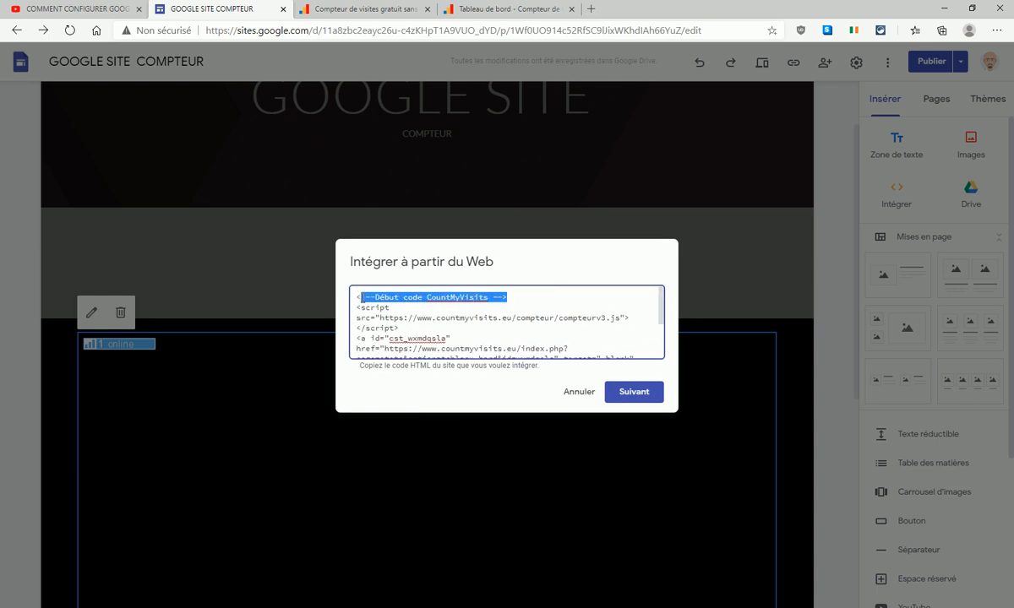
key("BackSpace")
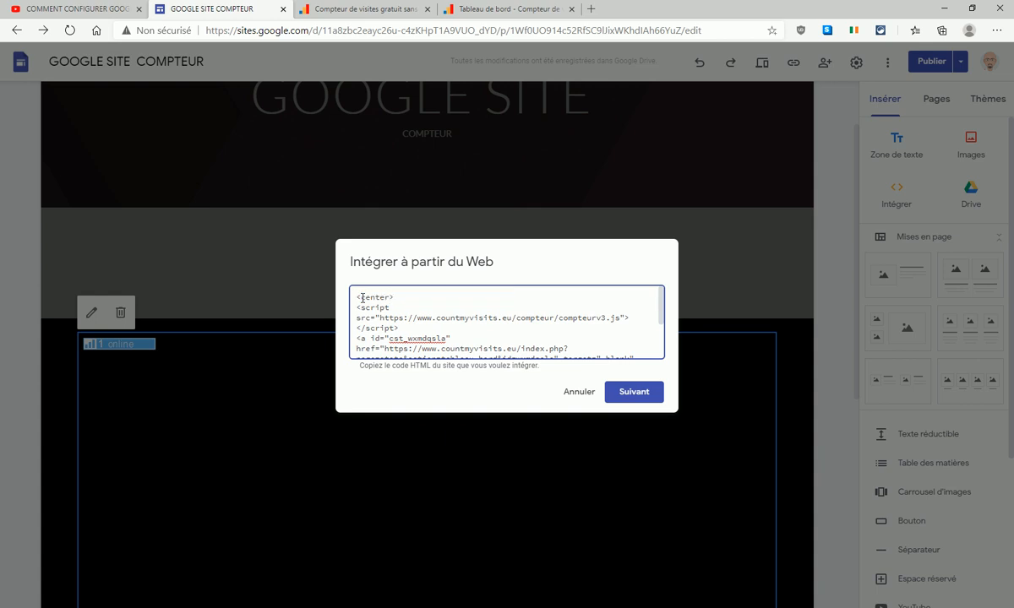
Replace the closing "Fin compteur CountMyVisits" comment with </center> and save the counter's embed code
scroll(414, 316, "down", 3)
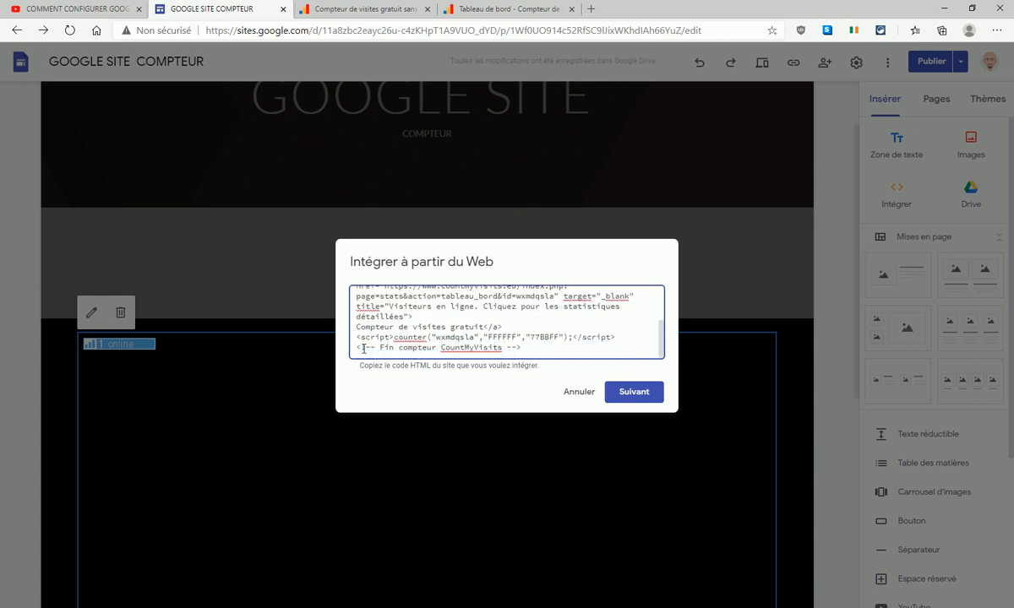
left_click_drag(361, 348, 528, 352)
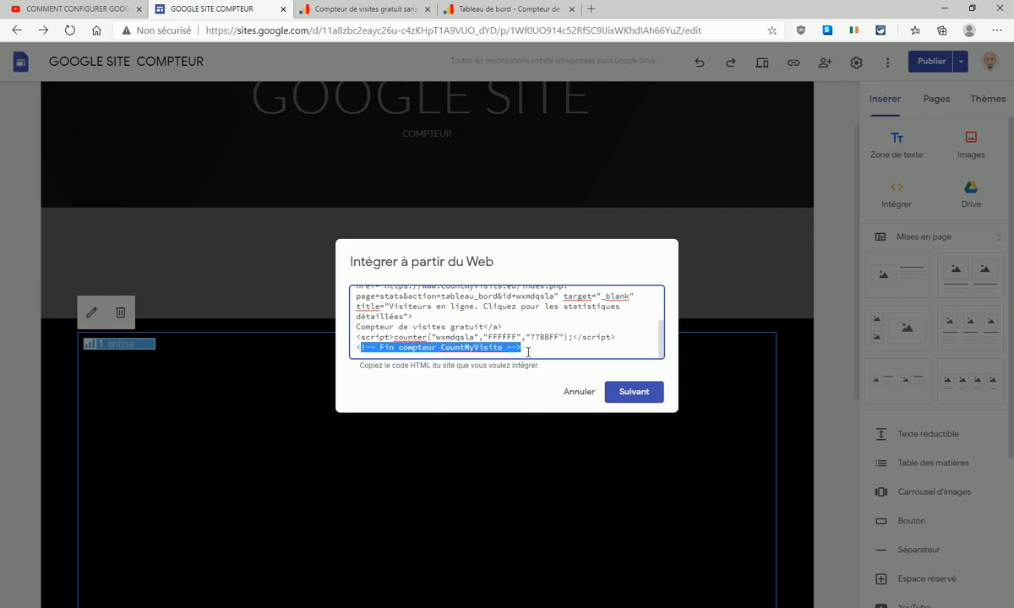
type("/center>")
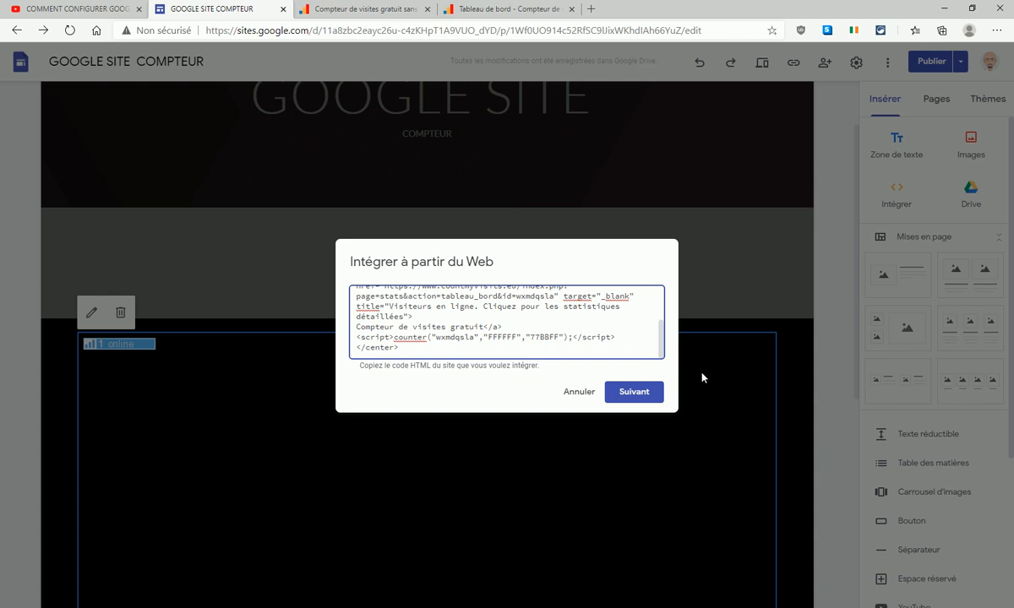
left_click(650, 393)
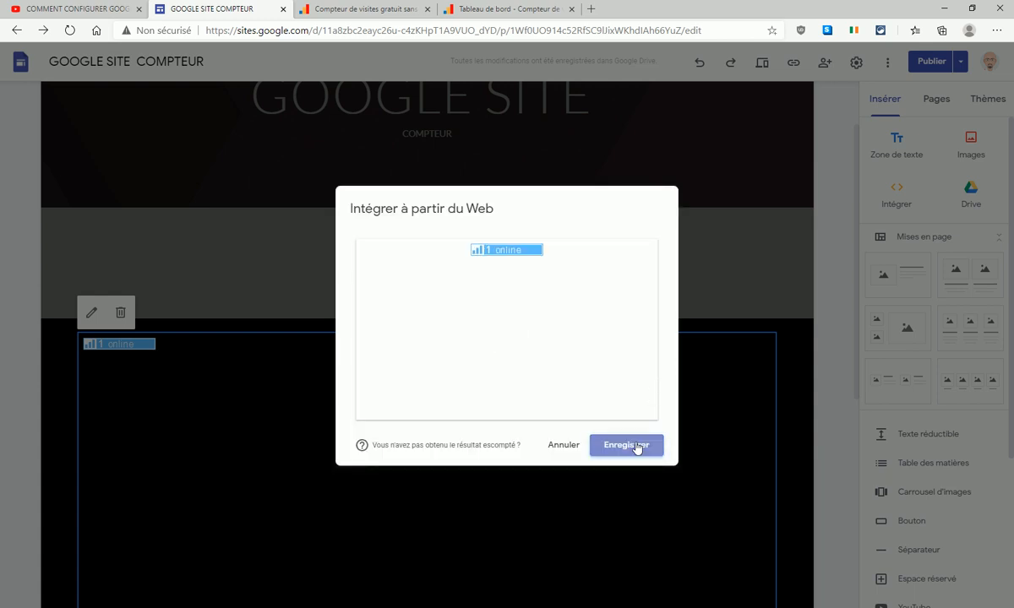
left_click(628, 445)
Reduce the counter embed's height to a shallow band in the footer and publish the site
scroll(547, 402, "down", 3)
left_click_drag(426, 550, 454, 240)
left_click_drag(467, 121, 479, 7)
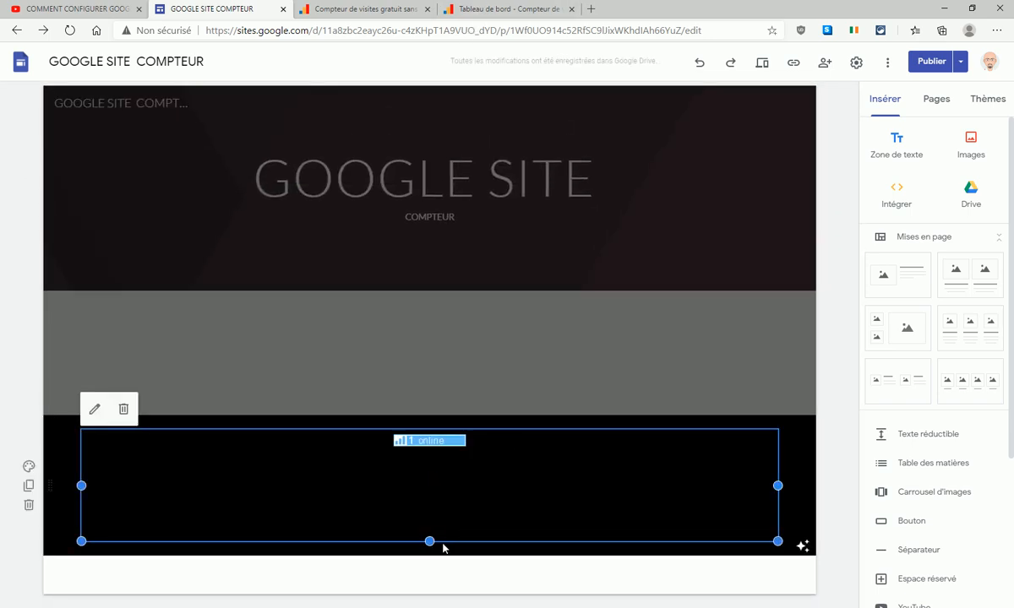
left_click_drag(429, 541, 430, 502)
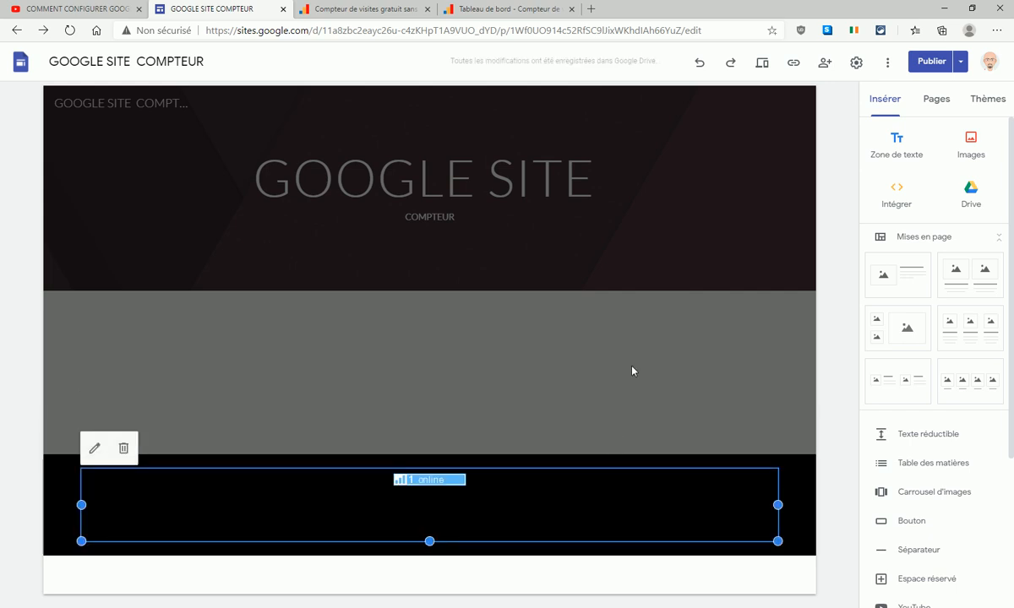
left_click(938, 64)
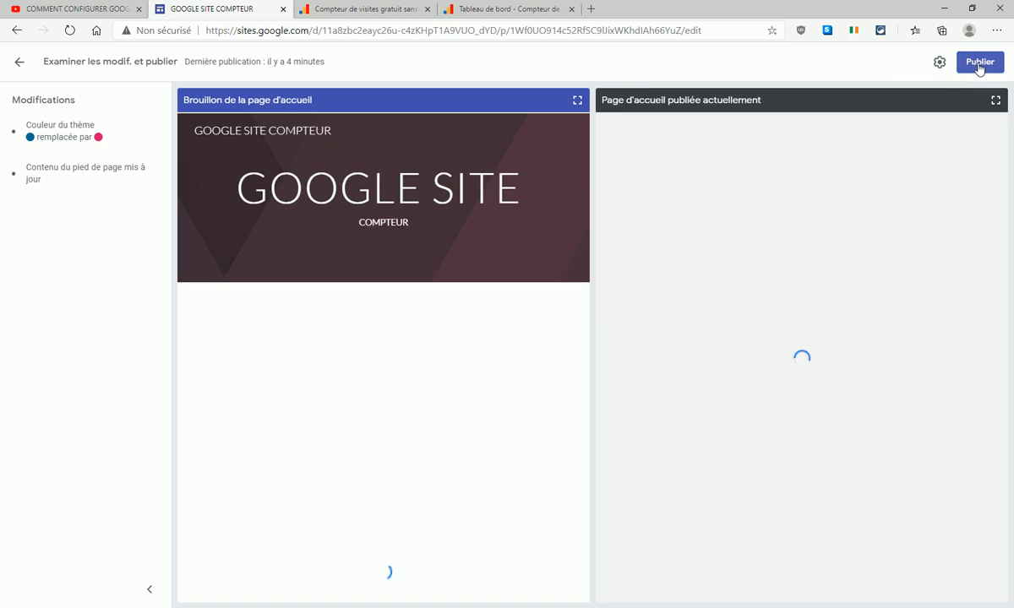
left_click(979, 63)
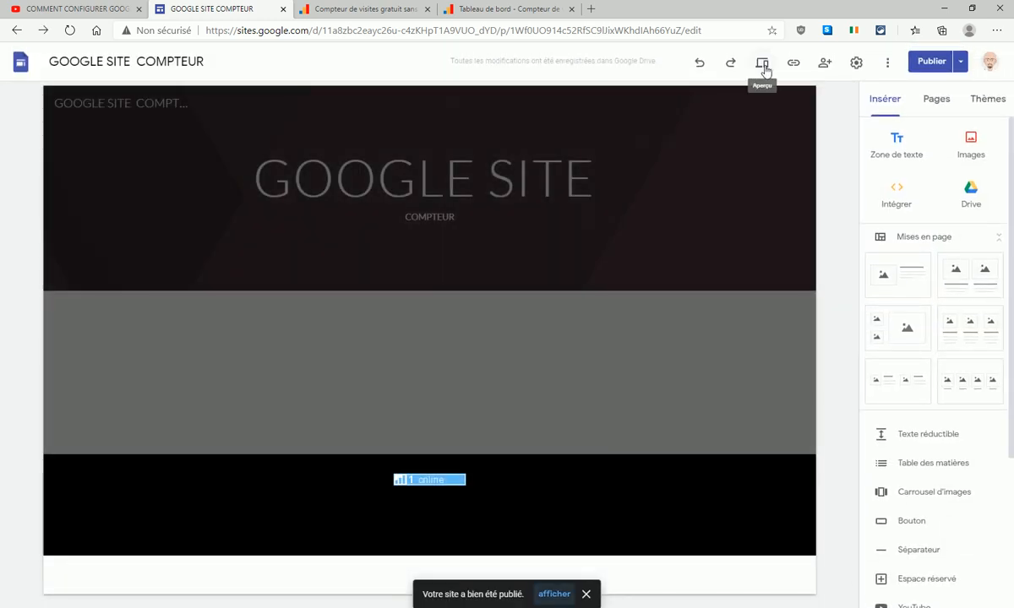
Preview the site in the phone layout, test scrolling within the counter area and close the preview
left_click(765, 67)
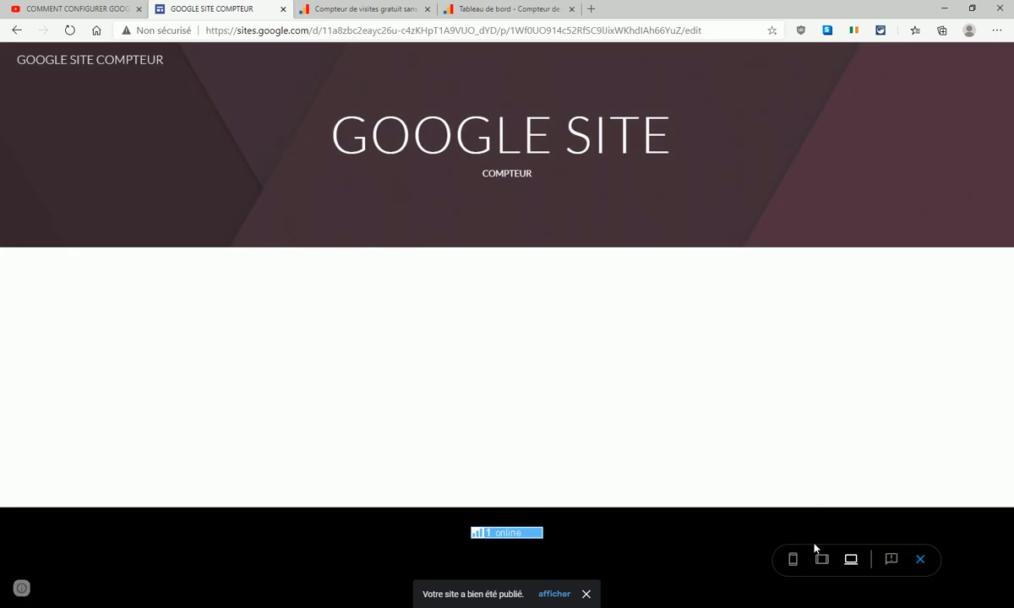
left_click(793, 561)
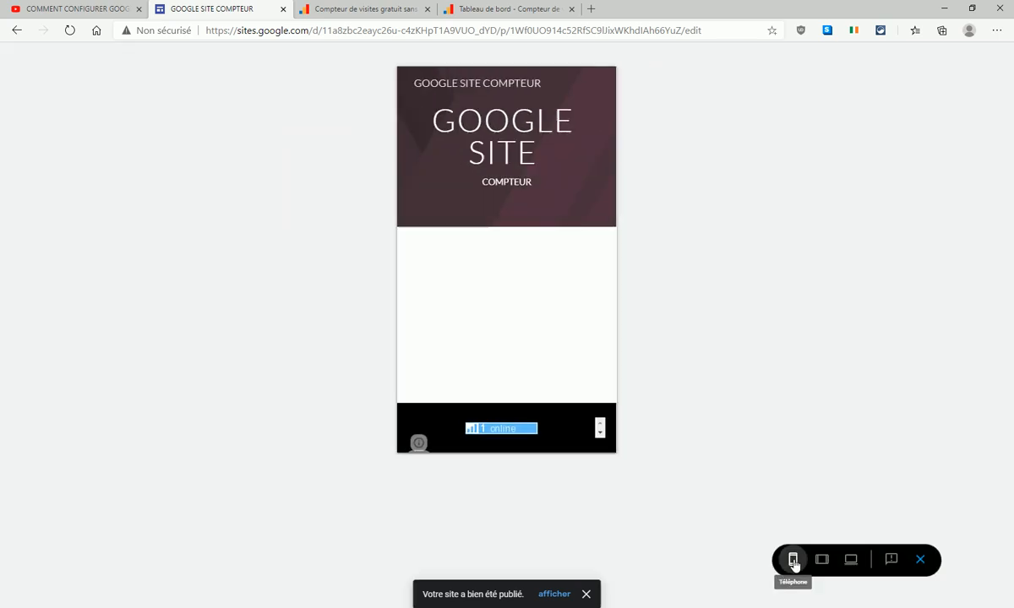
left_click(600, 433)
left_click(599, 424)
left_click(921, 560)
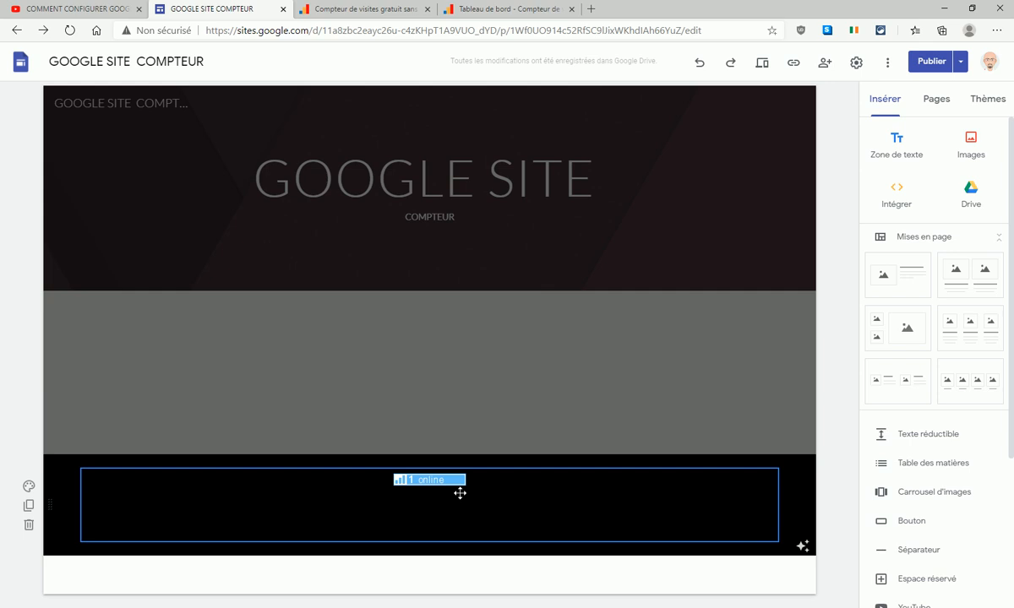
Increase the counter embed's height slightly in the footer and publish the site again
left_click(441, 492)
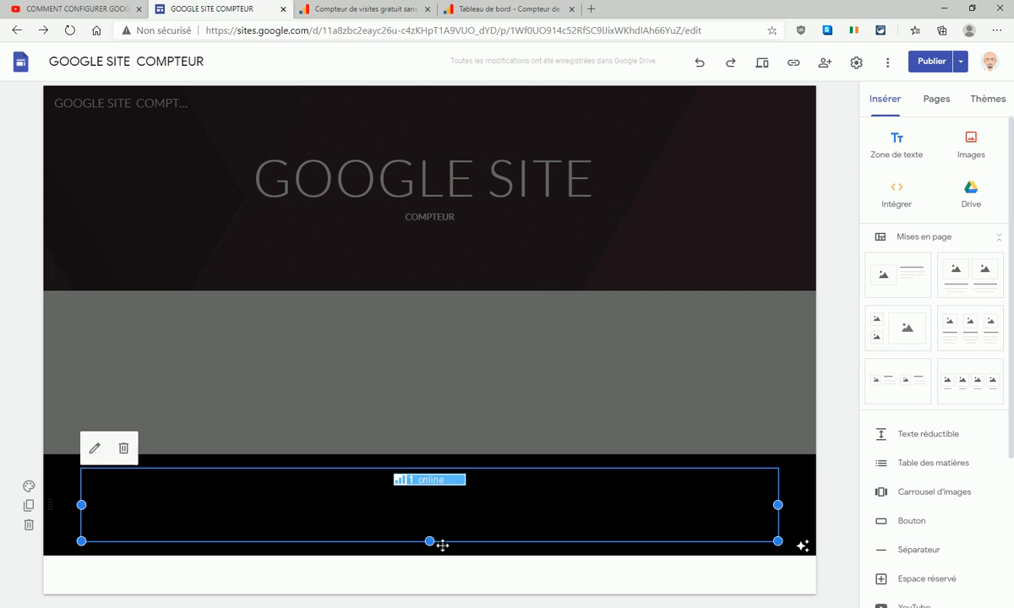
left_click_drag(429, 541, 432, 588)
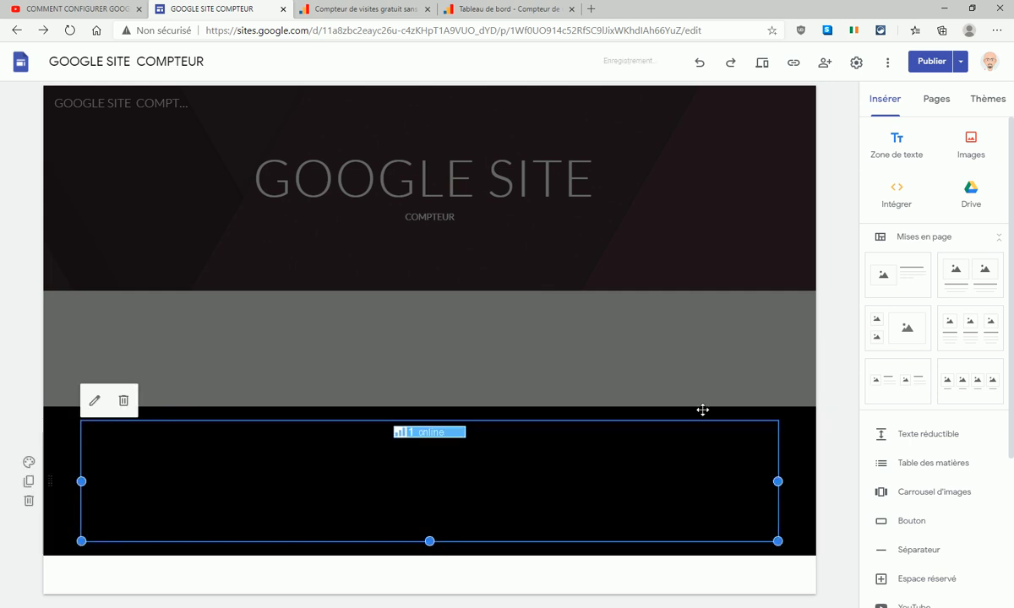
left_click(931, 63)
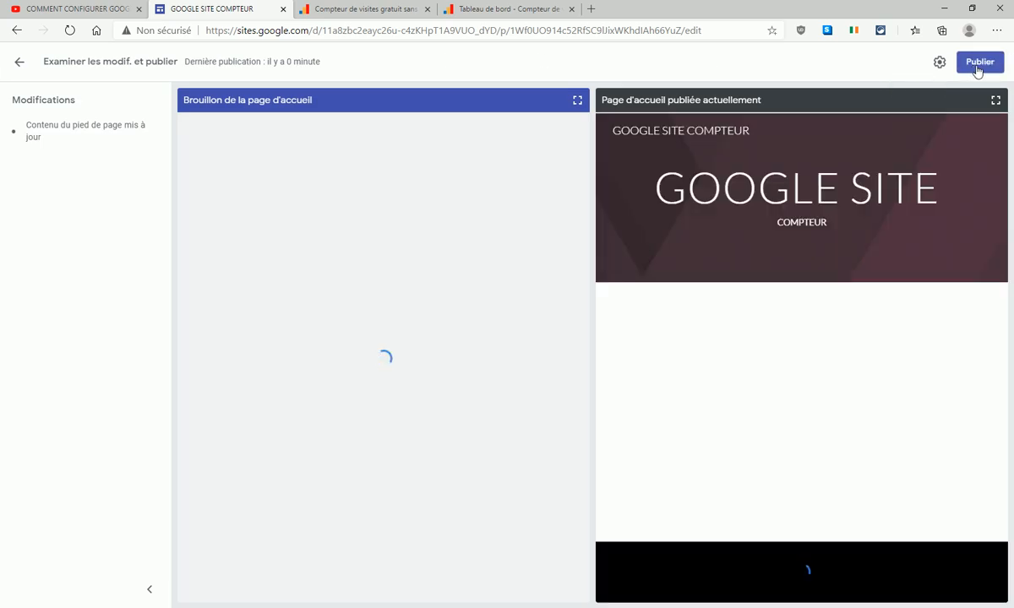
left_click(979, 62)
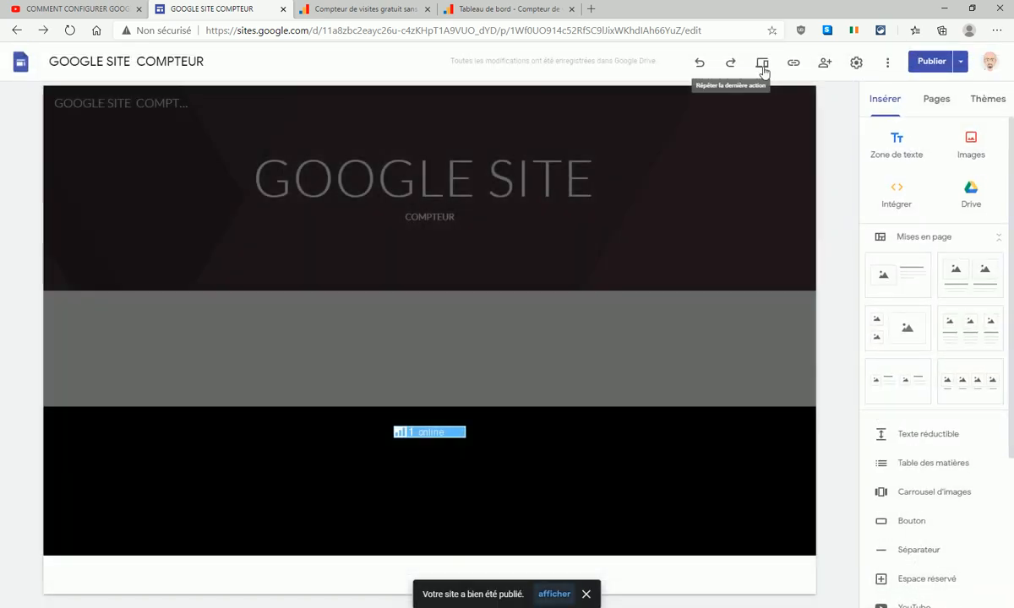
Preview the site in the phone layout and close the two open CountMyVisits browser tabs
left_click(762, 65)
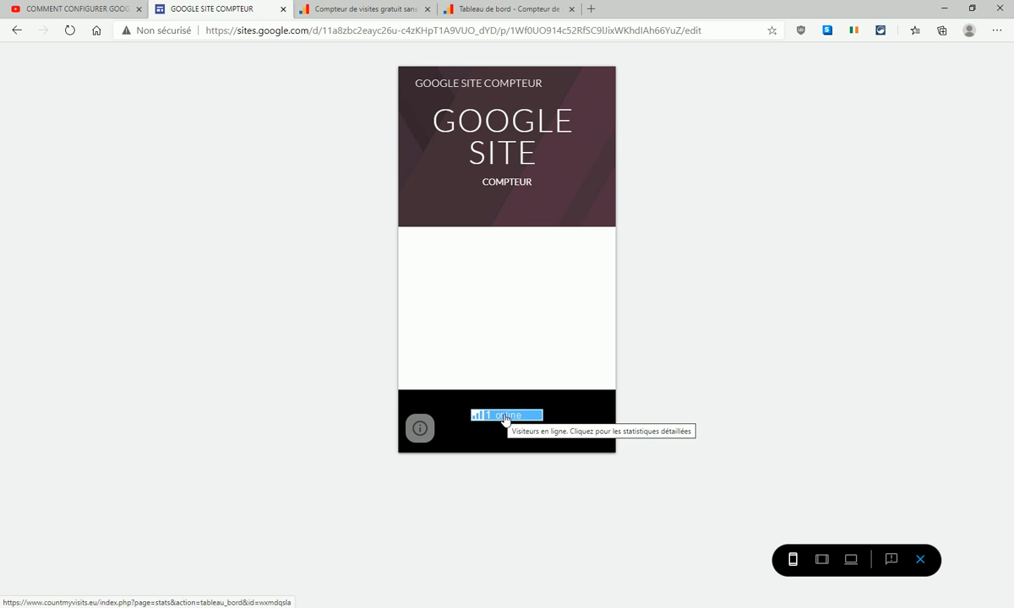
left_click(427, 9)
left_click(427, 8)
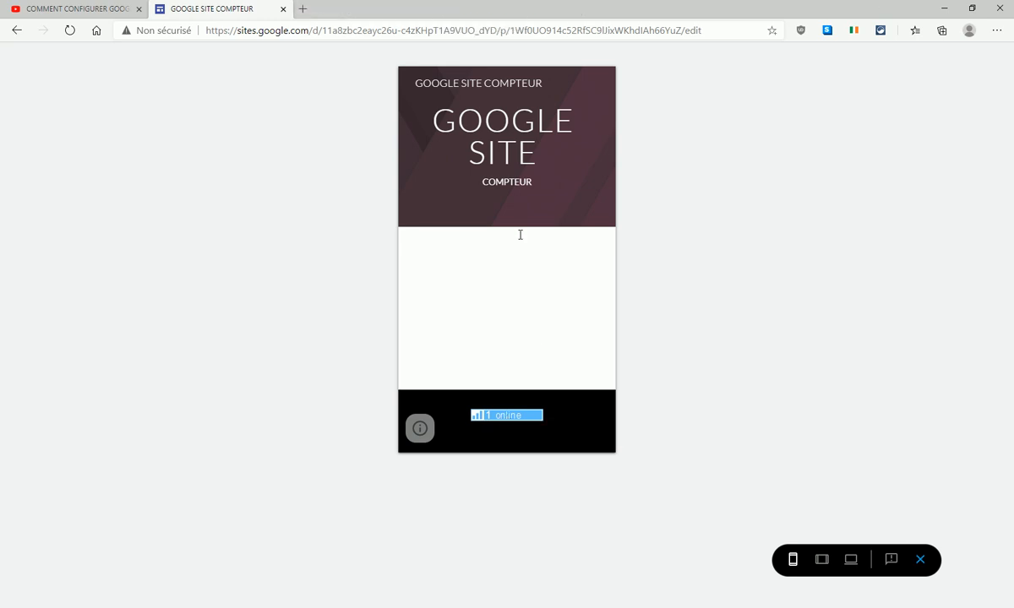
Open the CountMyVisits statistics from the footer counter in the phone preview and again in the desktop preview
left_click(499, 423)
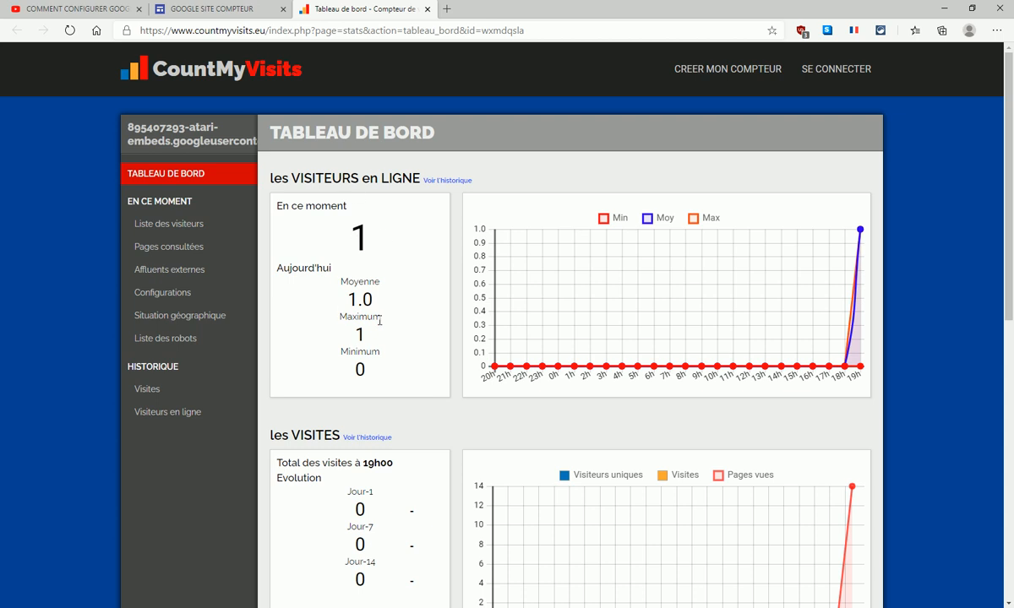
left_click(216, 10)
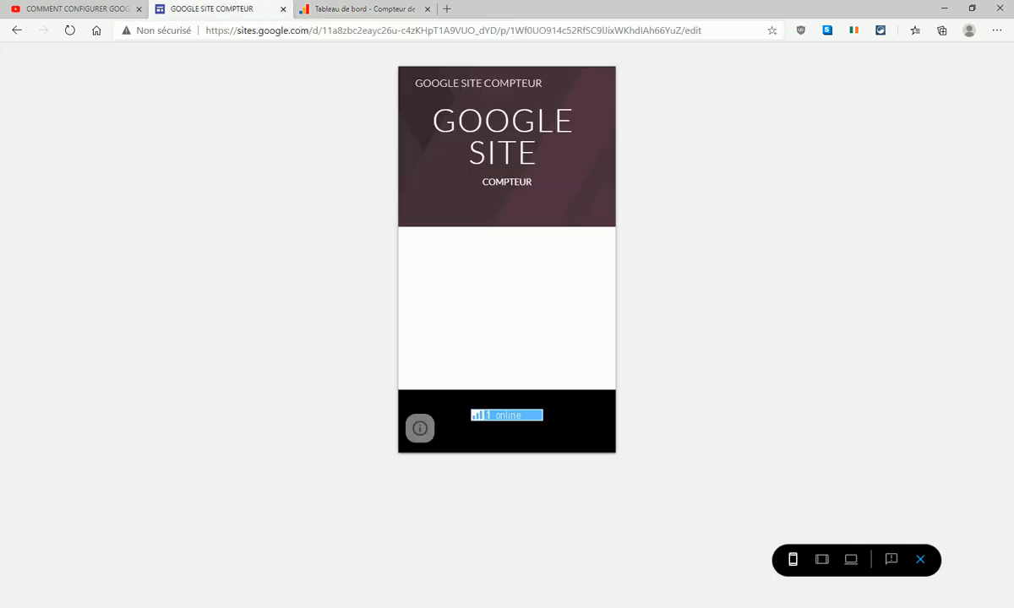
left_click(851, 562)
left_click(519, 488)
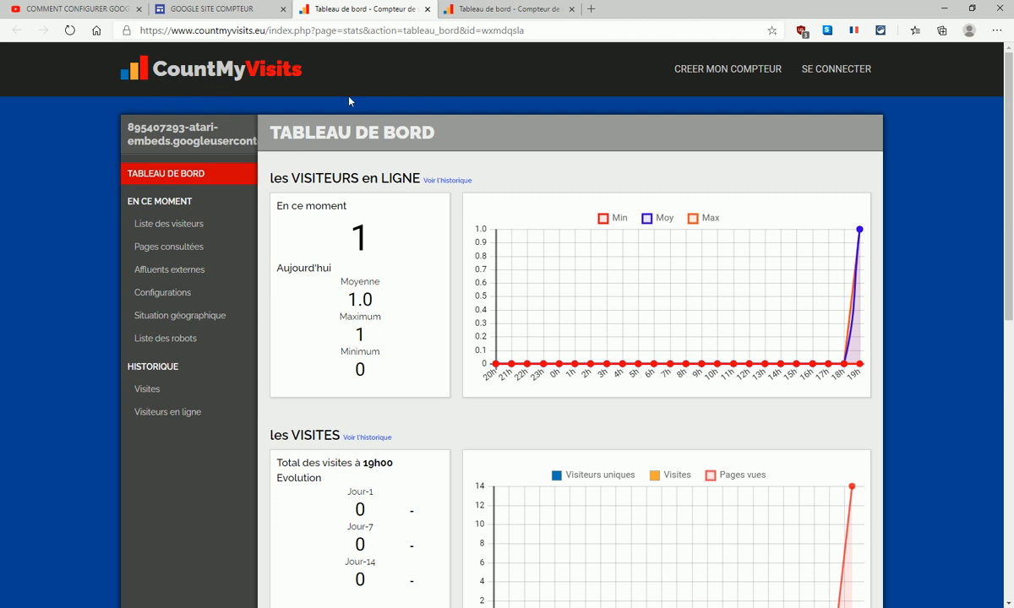
View the YouTube video page on configuring Google Analytics and Search Console, and return to the site preview
left_click(110, 9)
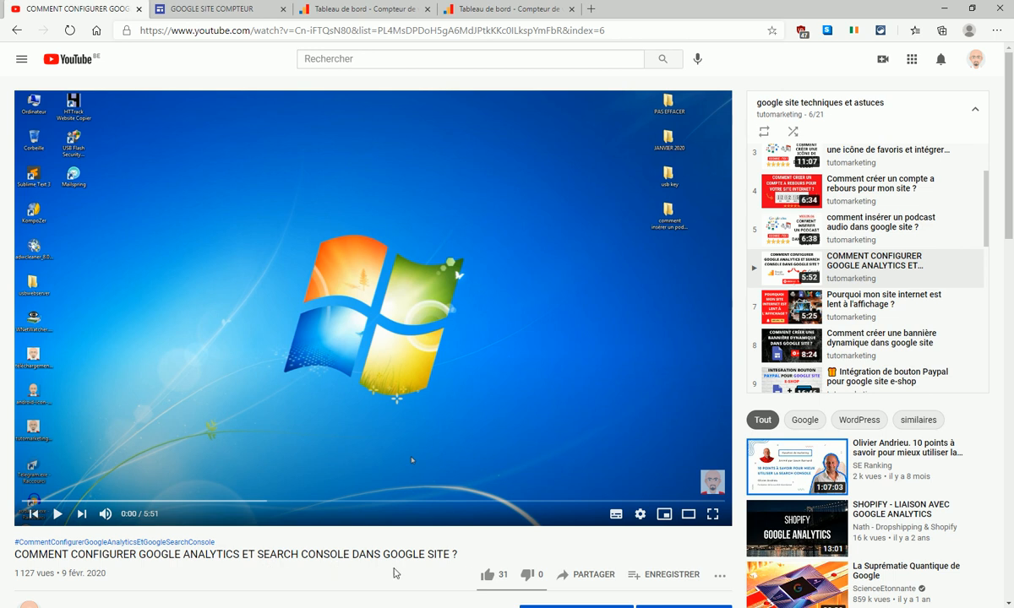
scroll(163, 583, "down", 1)
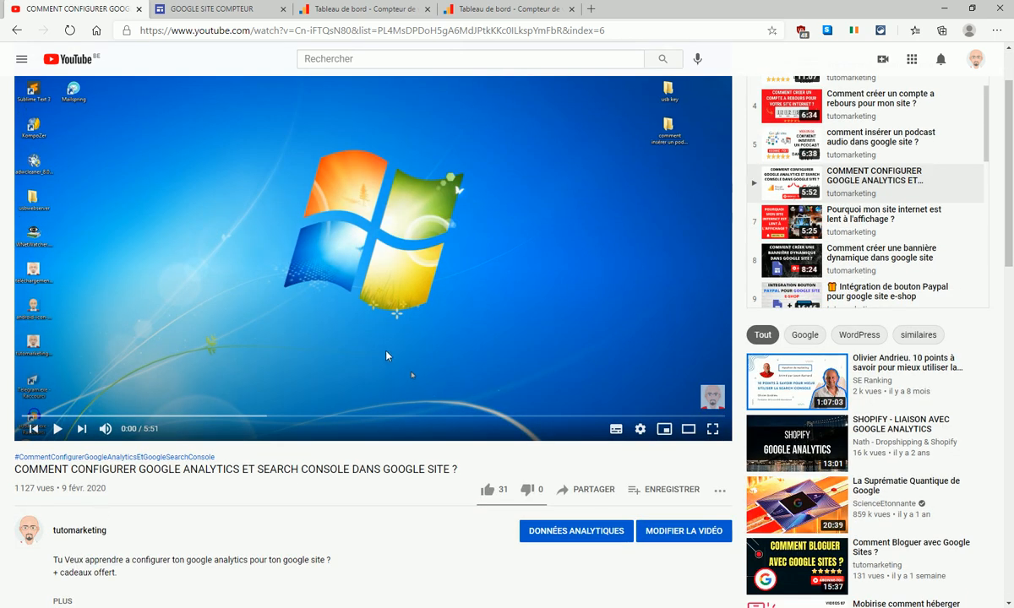
scroll(371, 253, "up", 1)
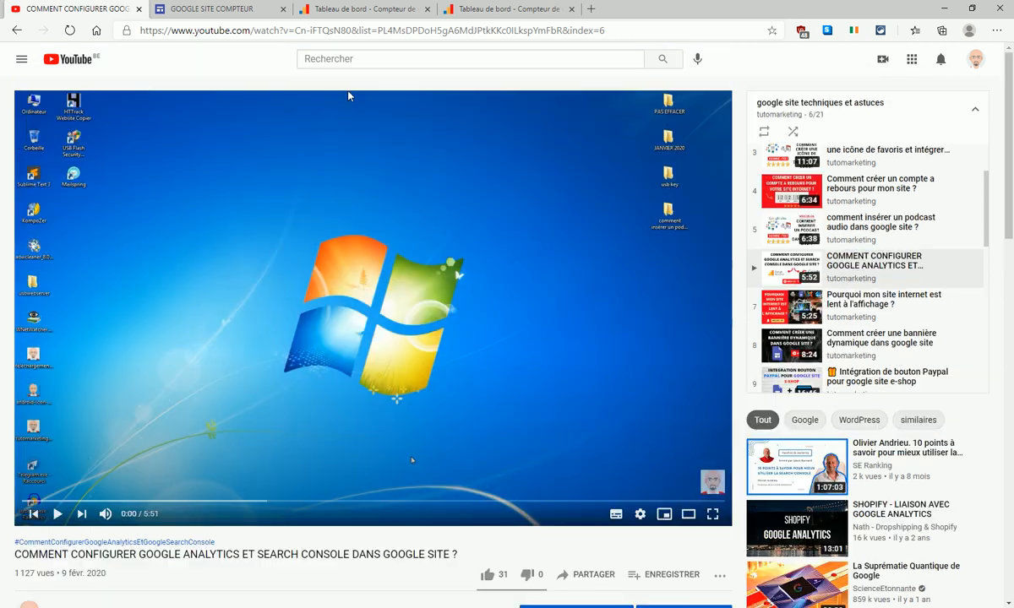
left_click(210, 11)
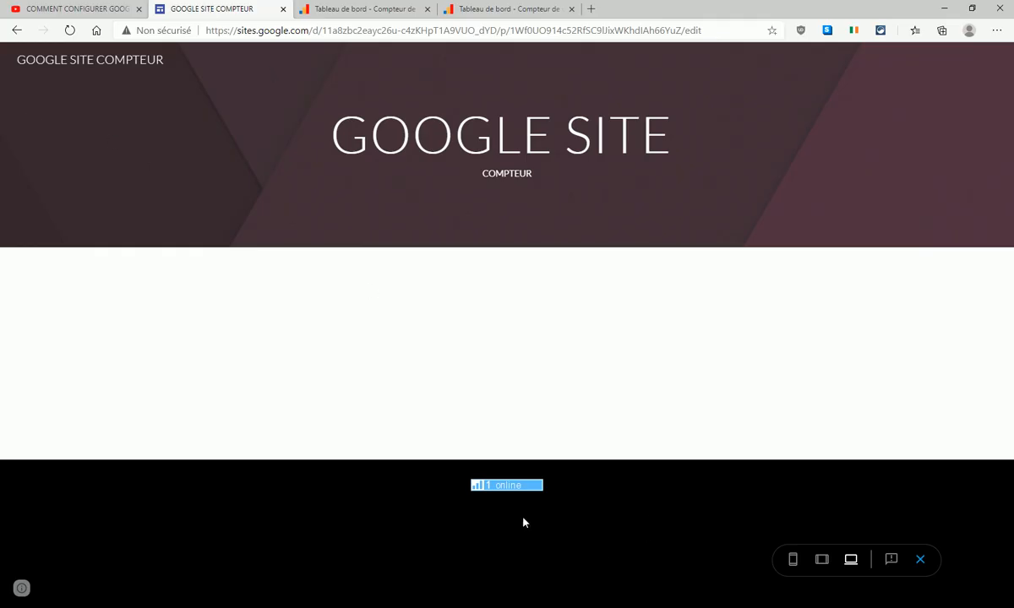